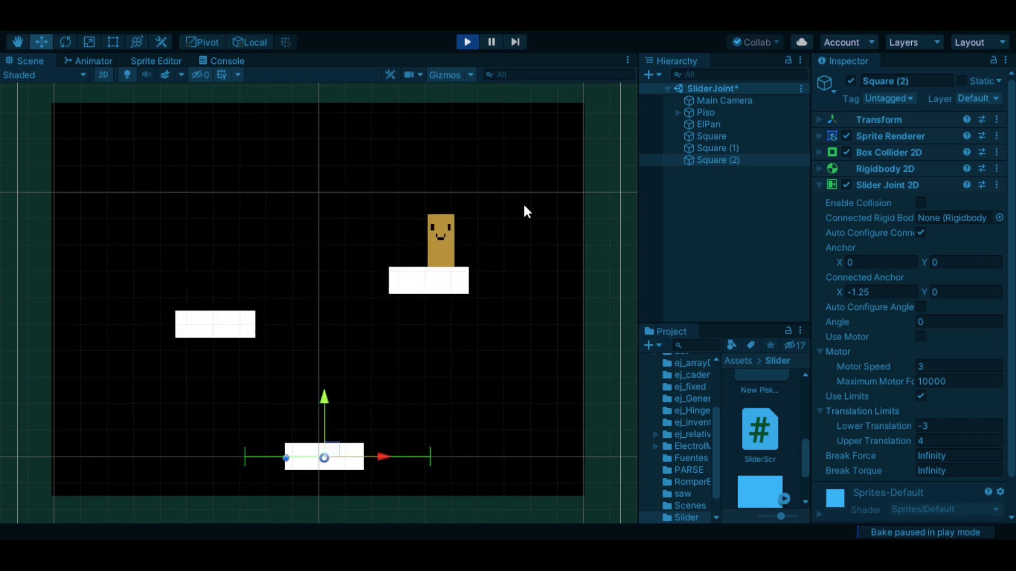
- Stop the running scene and examine the Piso object's extent and its Box Collider 2D
click(474, 45)
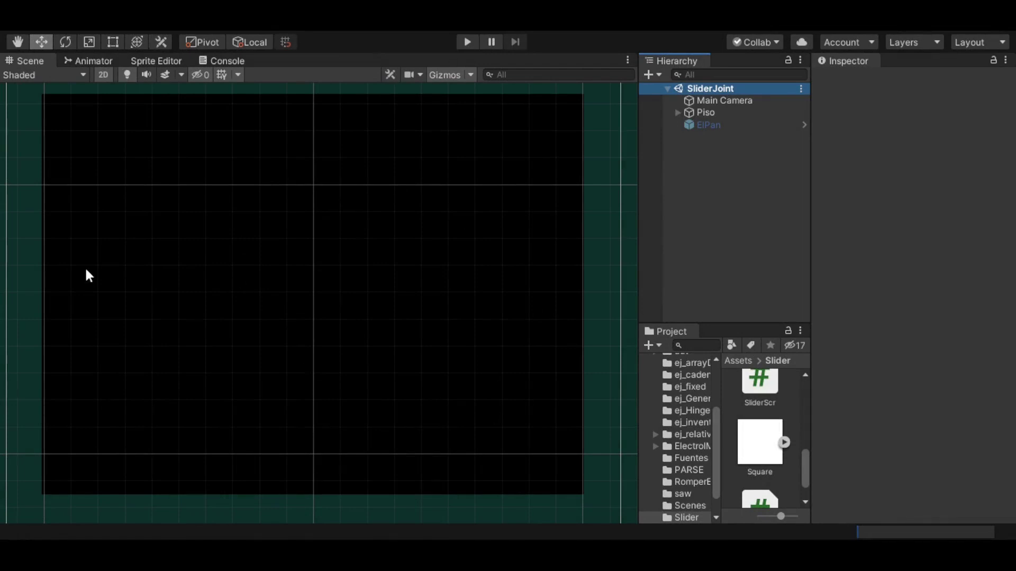
click(714, 114)
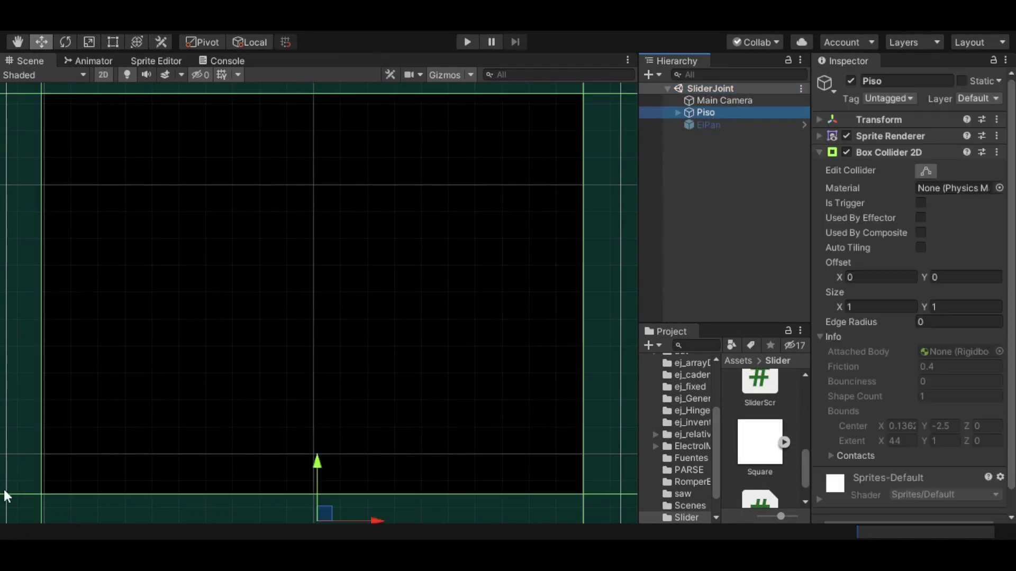
scroll(239, 329, down, 5)
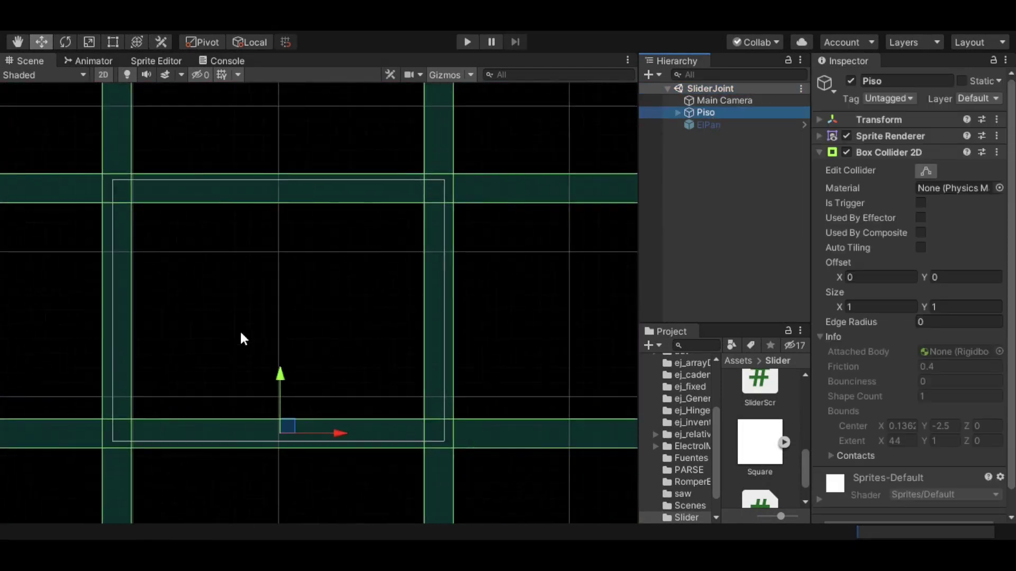
scroll(239, 329, up, 5)
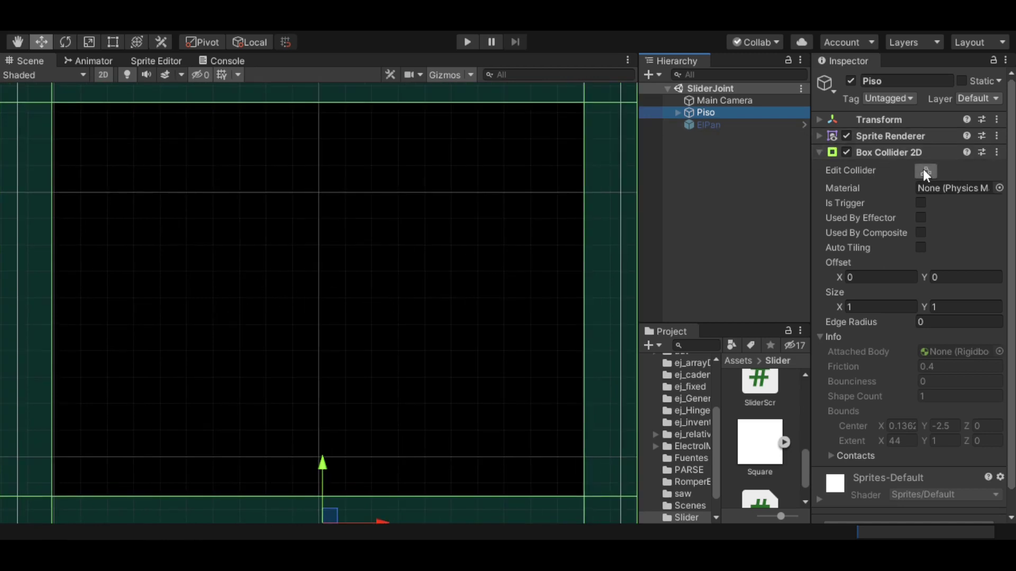
click(881, 154)
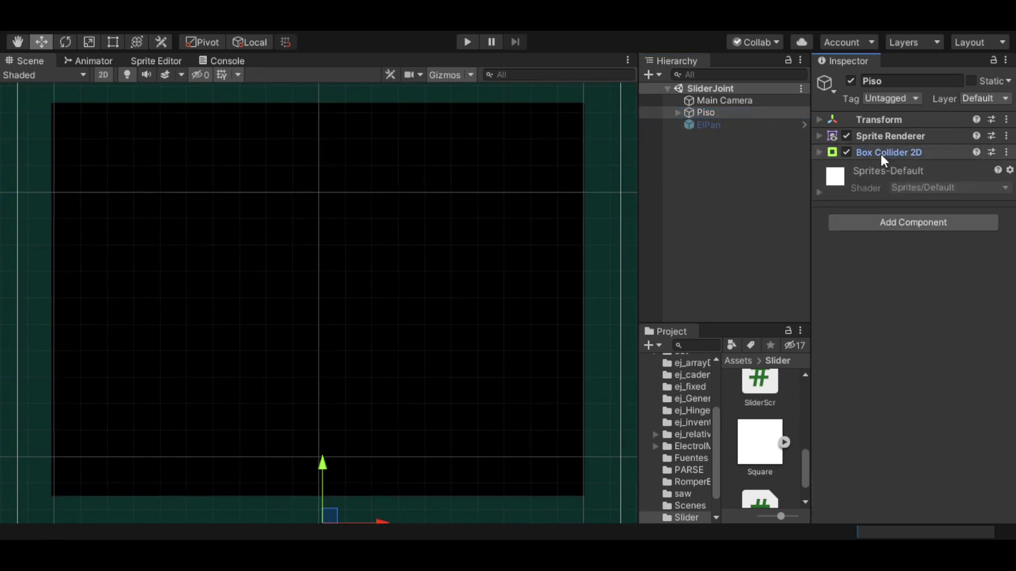
- Activate the ElPan character object in the SliderJoint scene
click(727, 124)
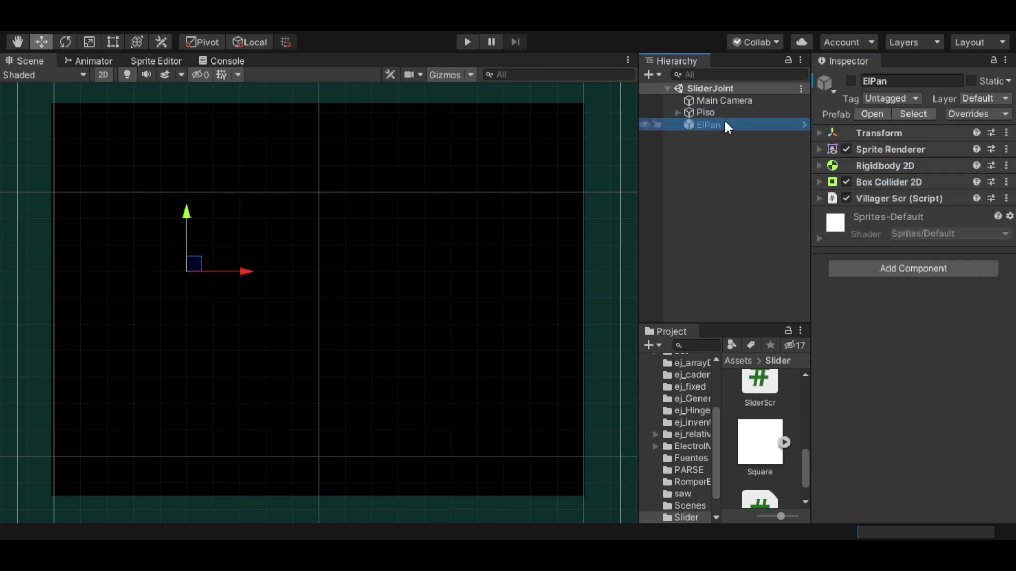
click(851, 80)
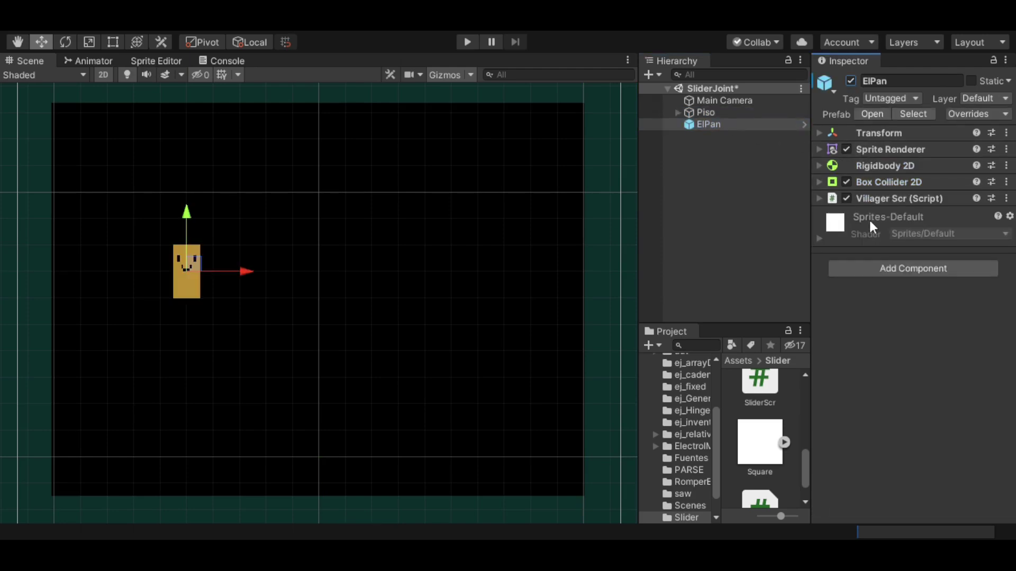
- Examine ElPan's Rigidbody 2D, Box Collider 2D and the Mirar Der, Mirar Izq and Mirar Frente sprites assigned in its Villager Scr script
click(894, 166)
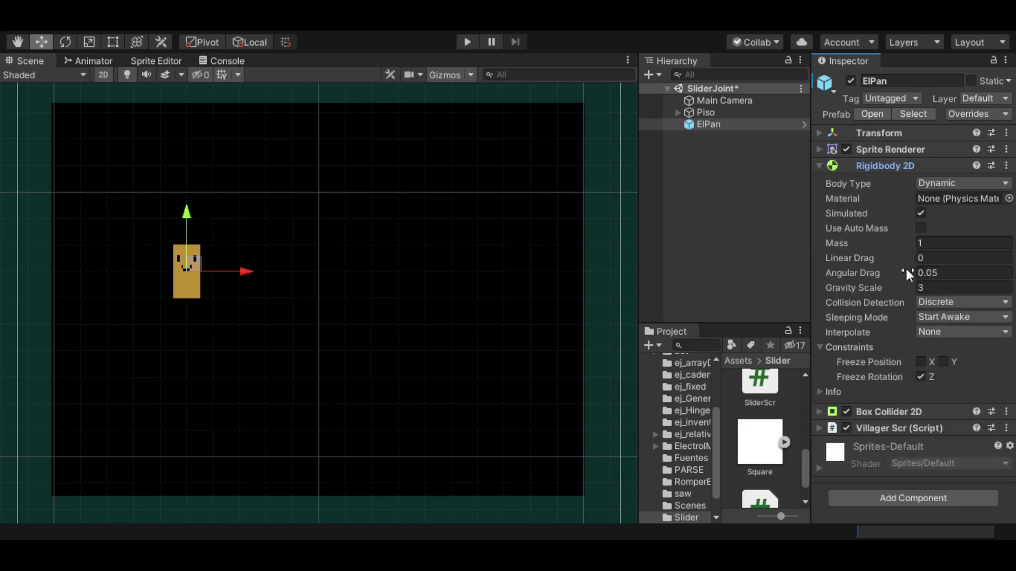
click(891, 167)
click(902, 184)
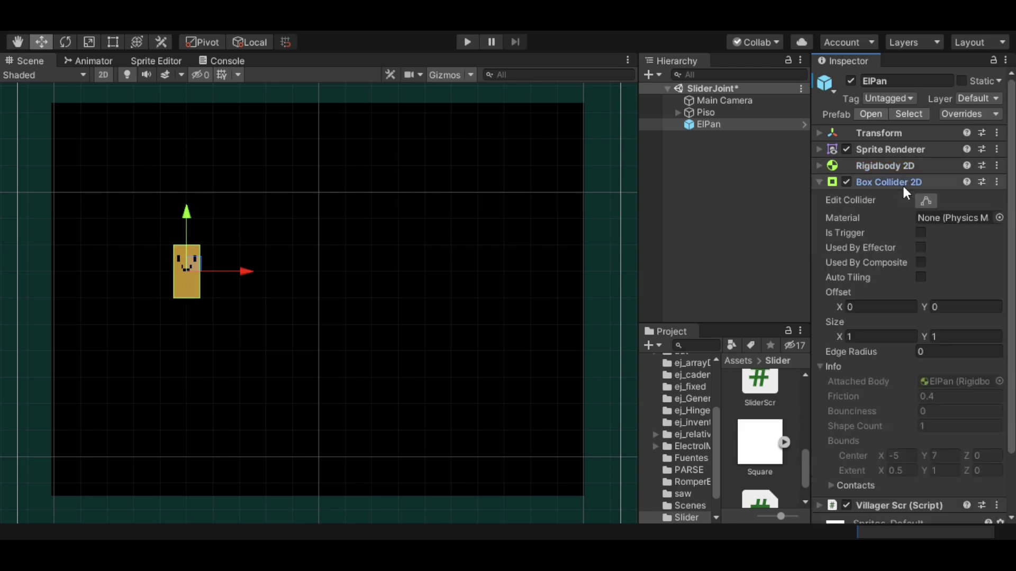
click(905, 186)
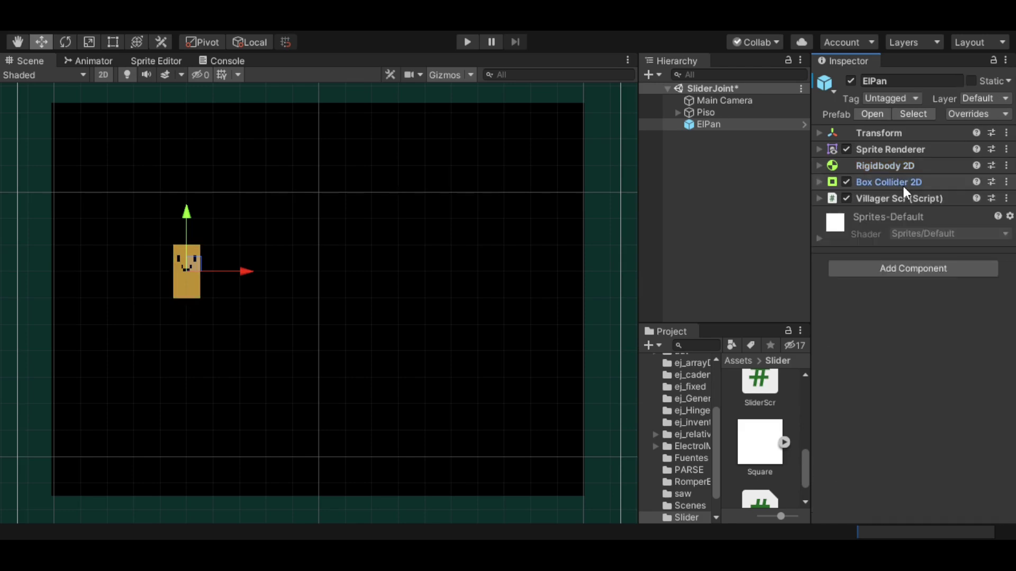
click(909, 199)
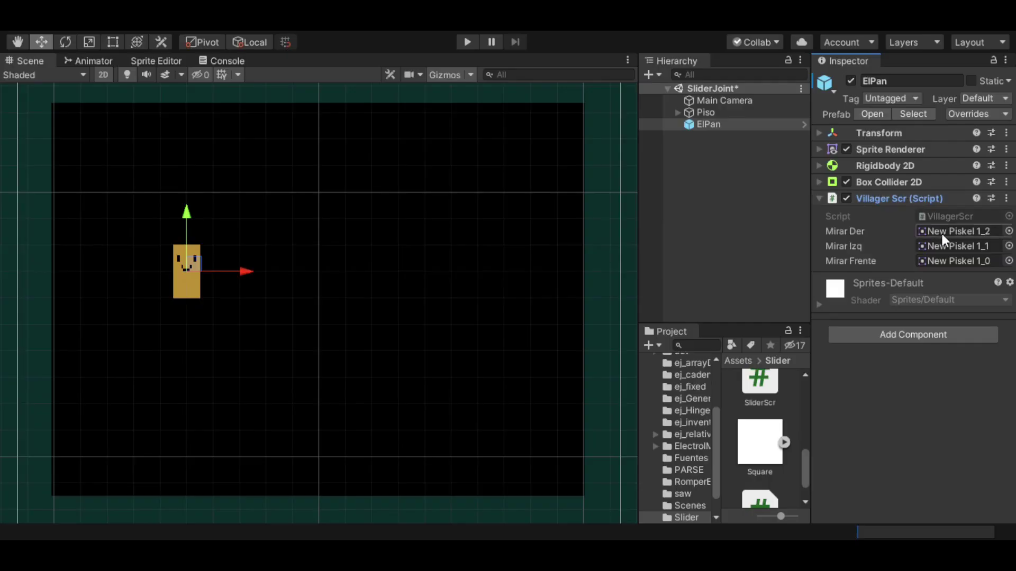
click(942, 234)
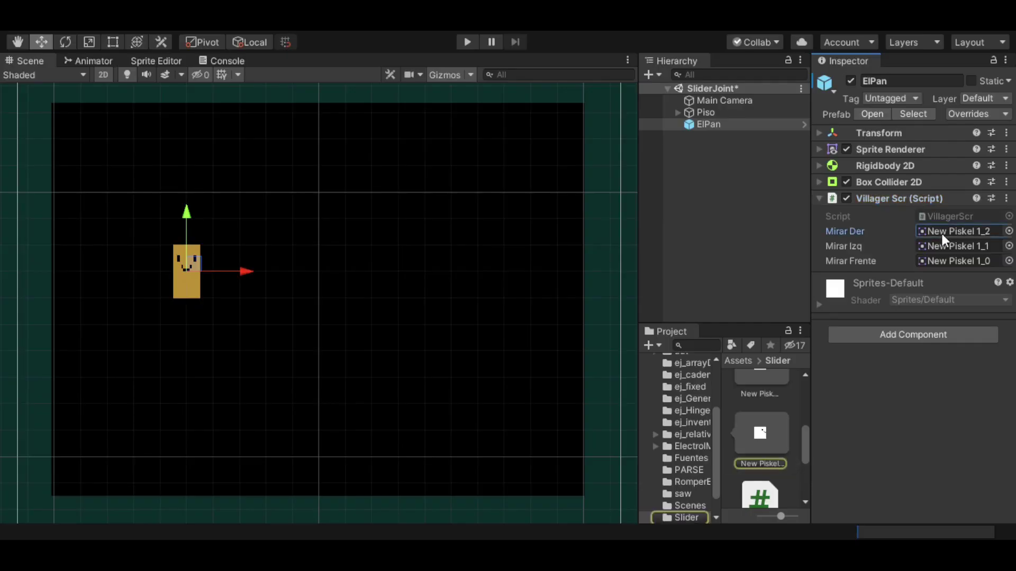
click(941, 244)
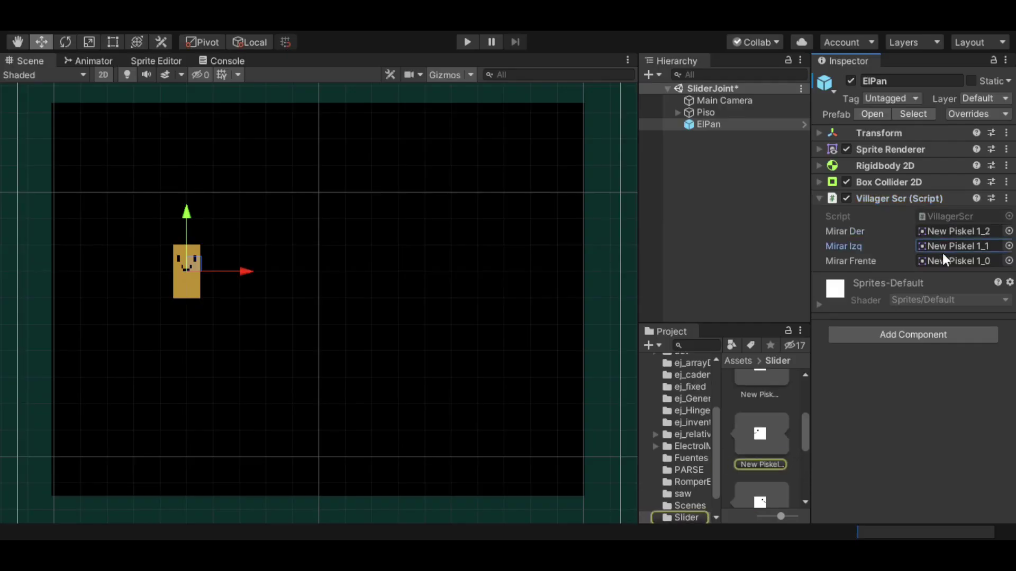
click(942, 260)
- Run the scene, walk ElPan right and left to test its movement, and stop play mode
click(458, 45)
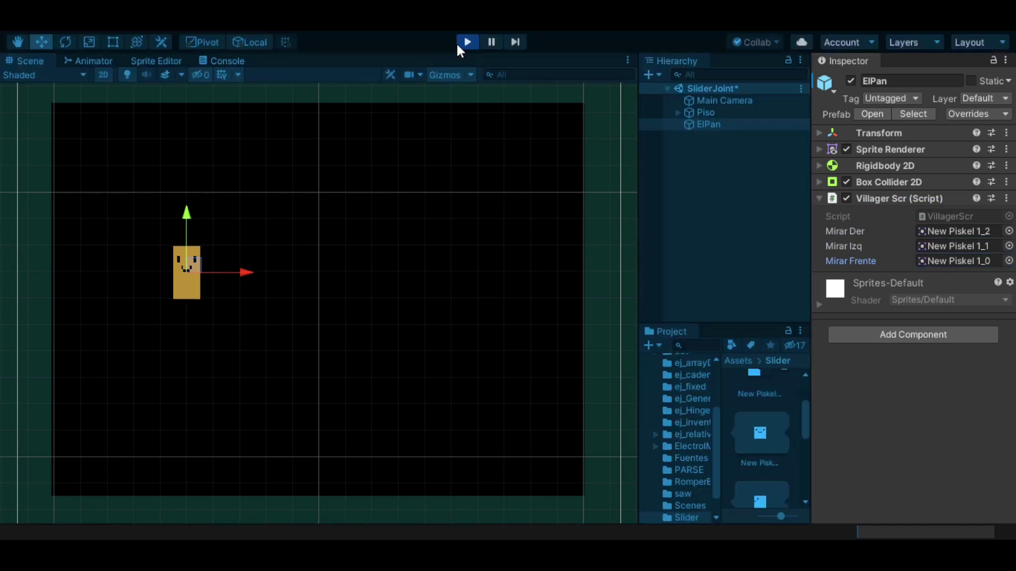
key(Right)
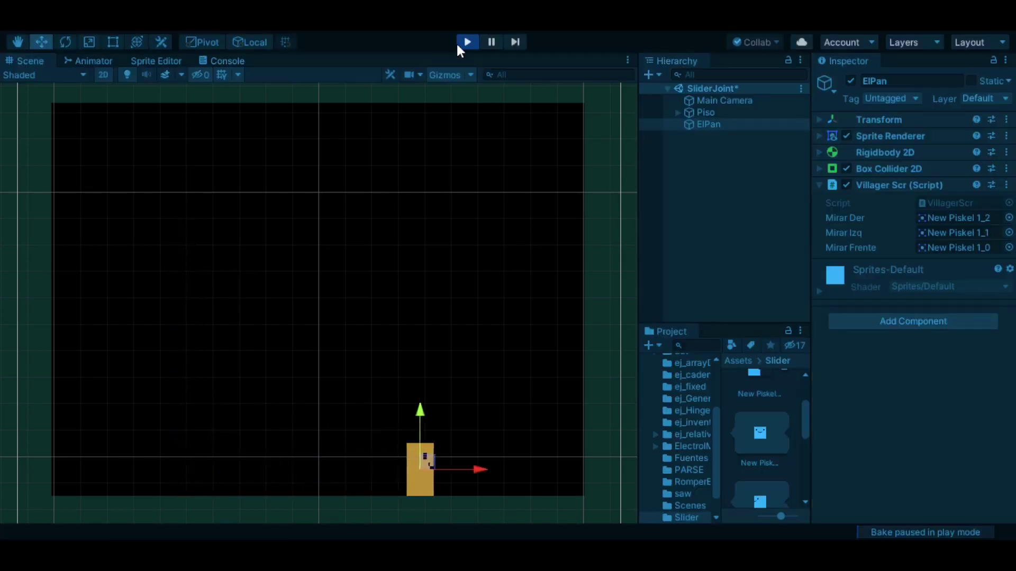
key(Left)
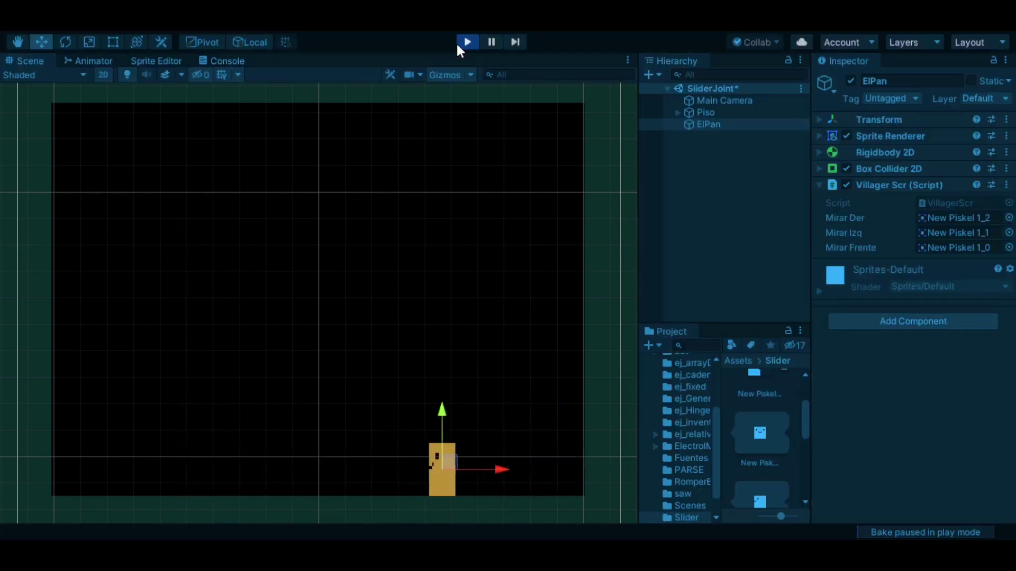
key(Right)
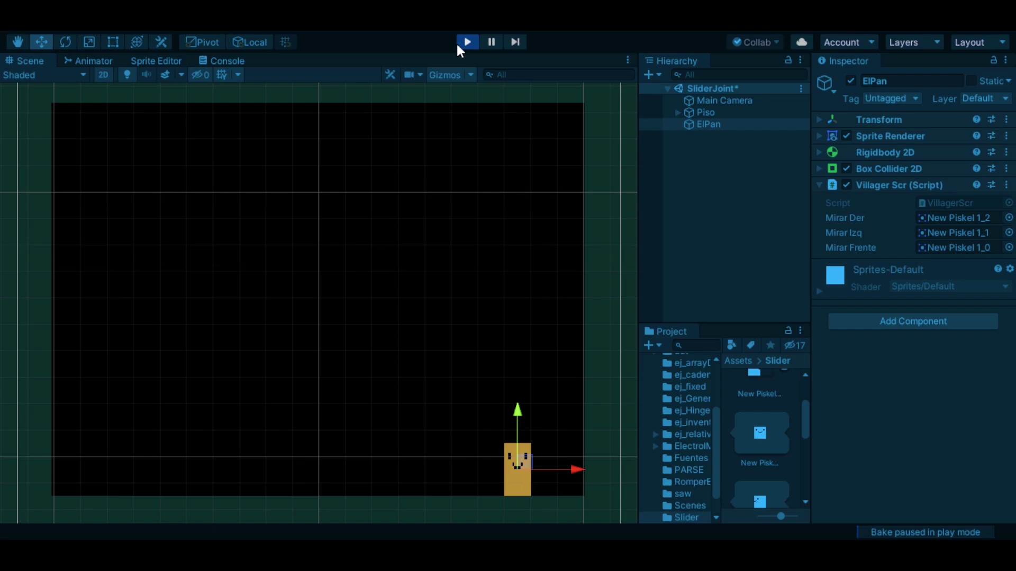
click(459, 45)
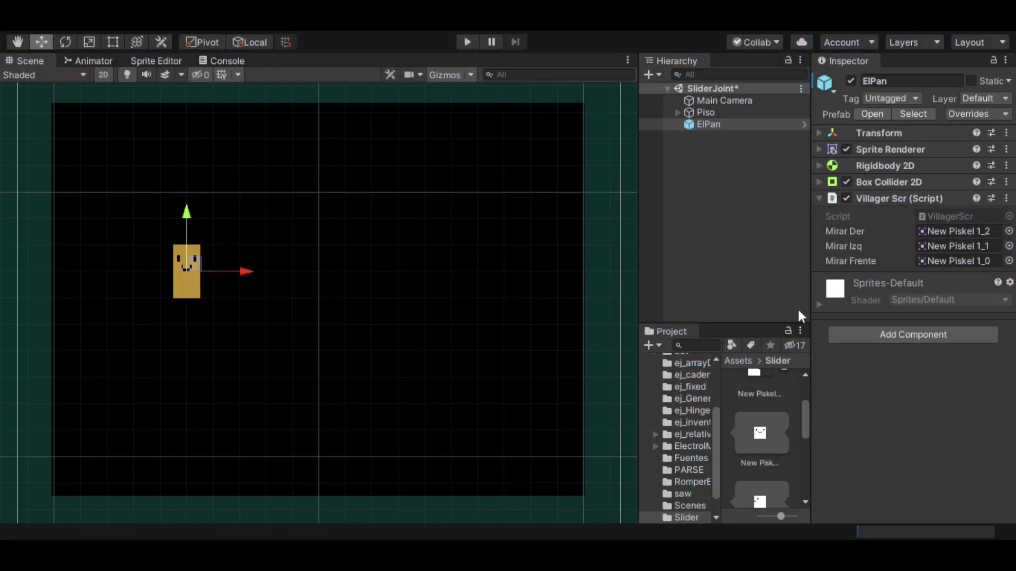
- Place the Square sprite from the Slider folder in the scene and reset its Transform
scroll(797, 427, down, 3)
drag(761, 402, 321, 431)
click(949, 121)
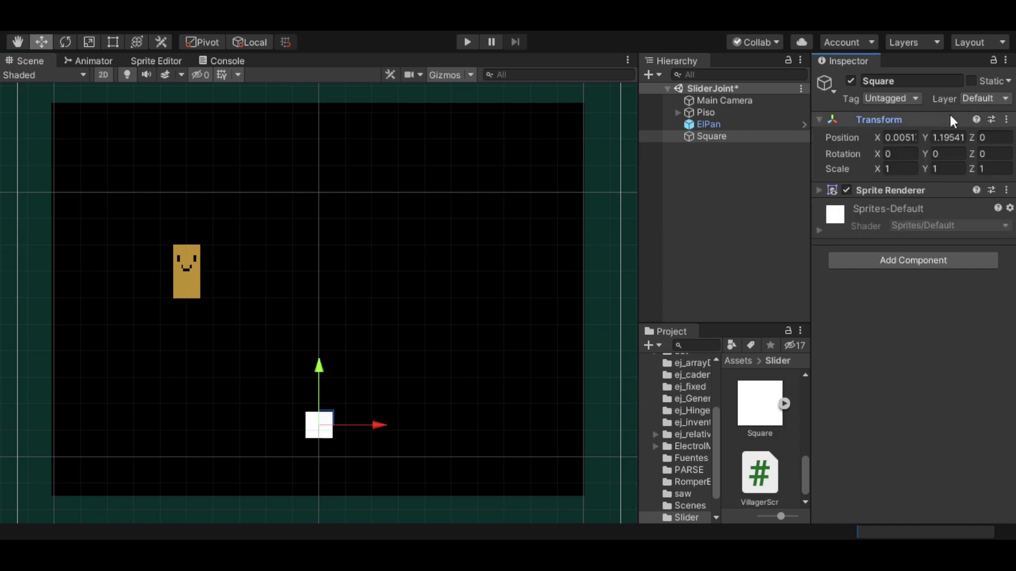
click(1006, 120)
click(968, 129)
- Set the Square object's X scale to 3 to make it a wide platform
click(896, 170)
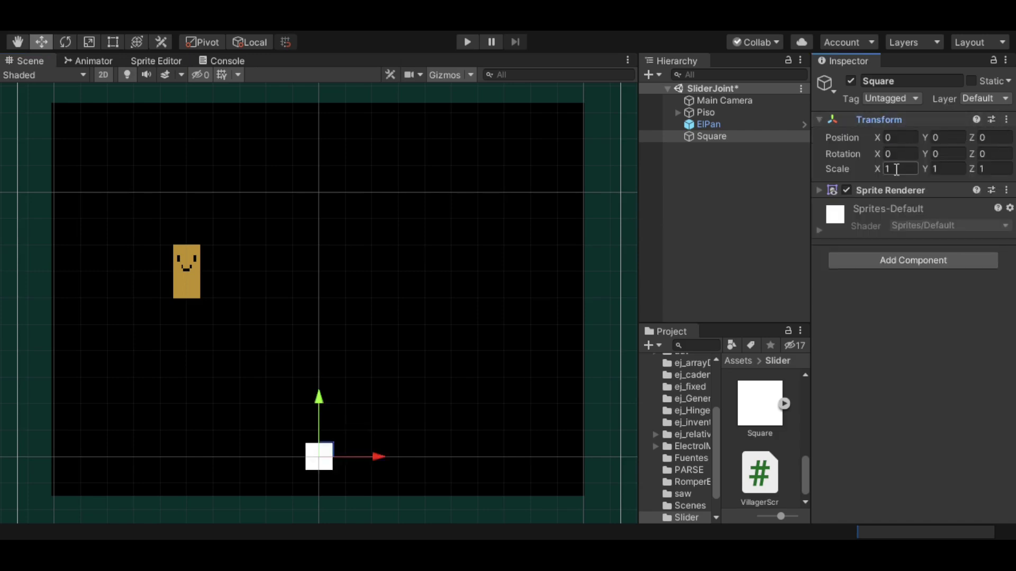
text(3)
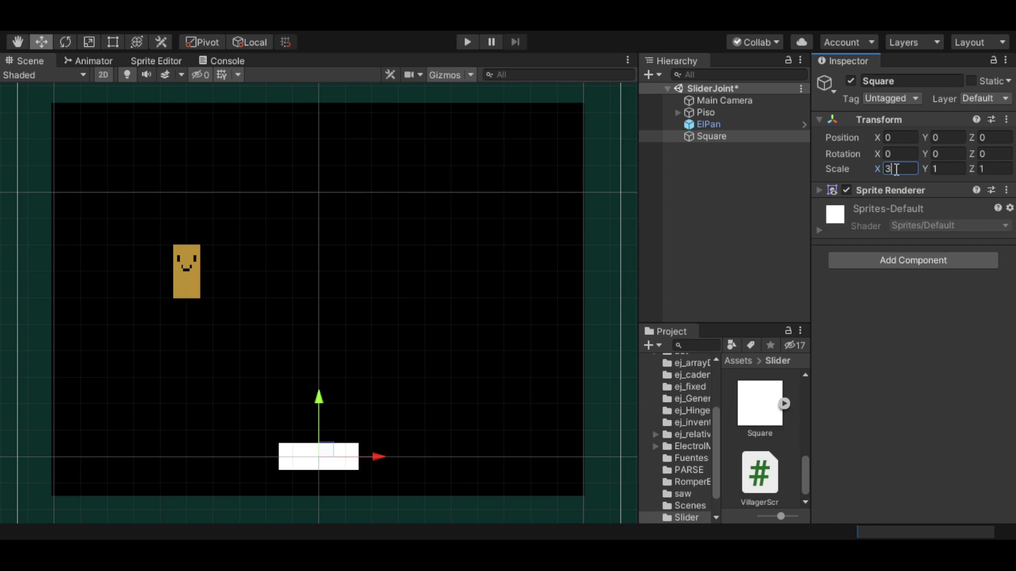
click(890, 119)
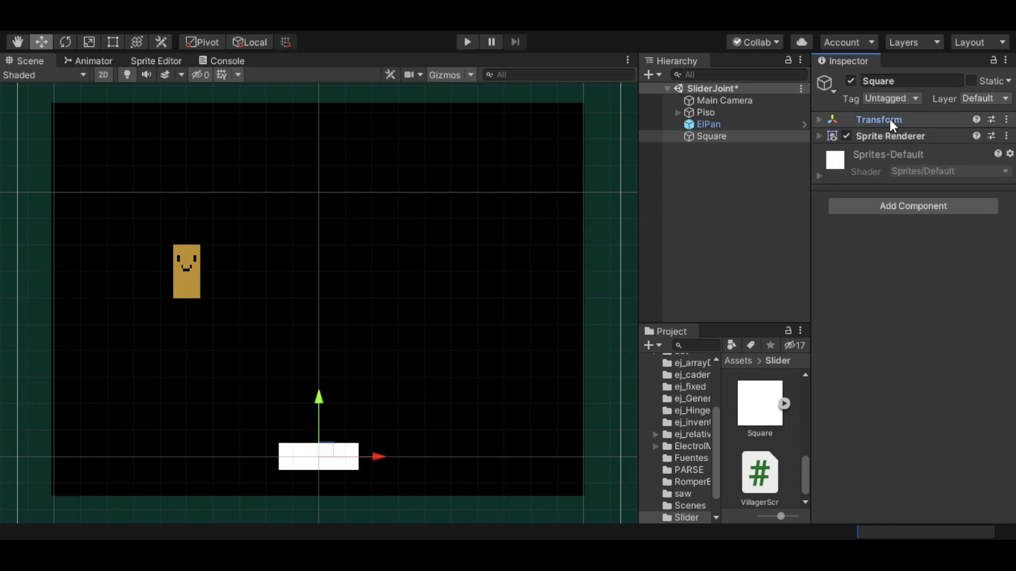
- Add a Box Collider 2D to the Square and check its outline in collider edit mode
click(896, 212)
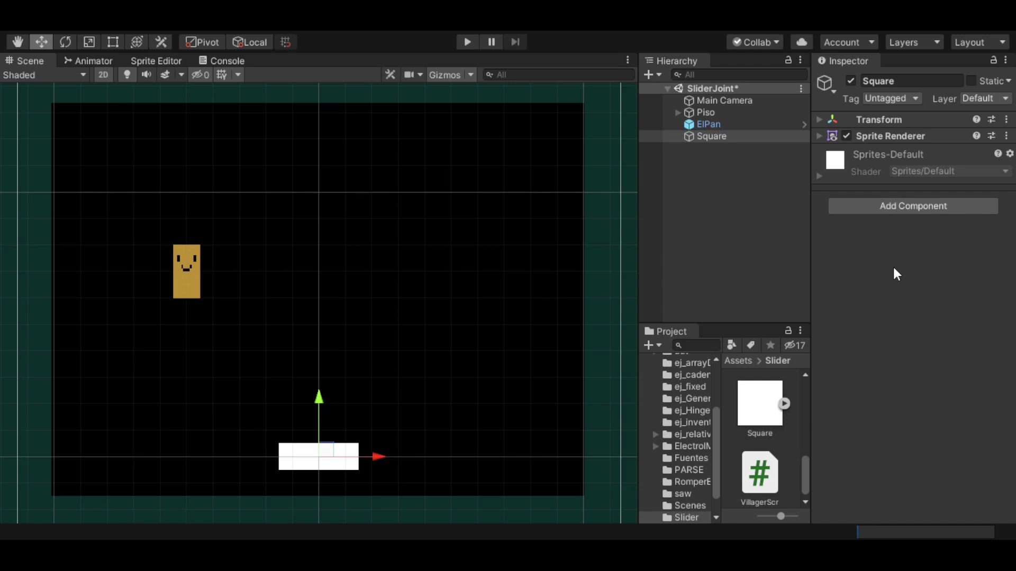
click(893, 265)
click(892, 151)
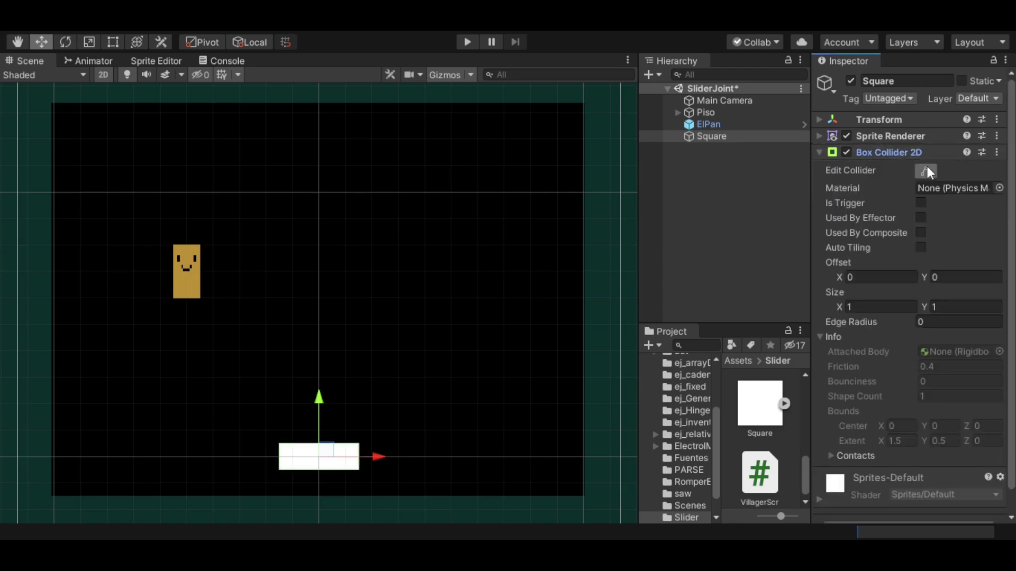
click(927, 171)
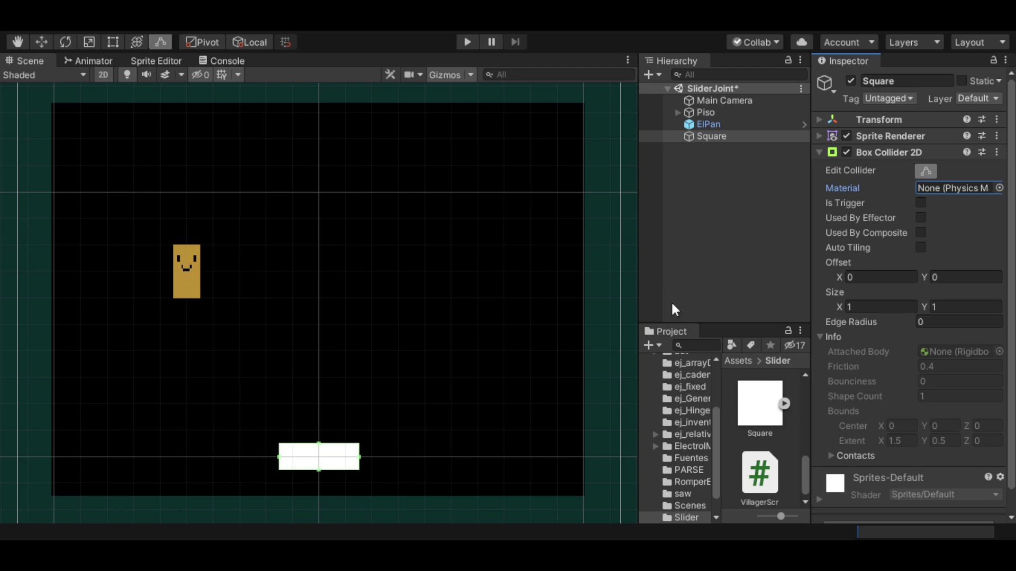
click(879, 154)
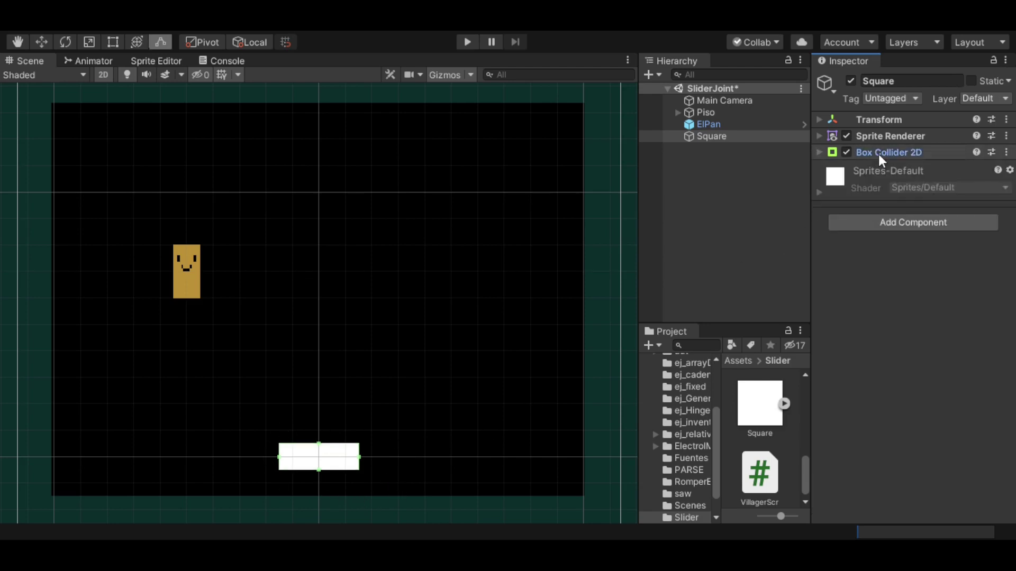
- Add a Slider Joint 2D to the Square and turn off Auto Configure Angle
click(890, 221)
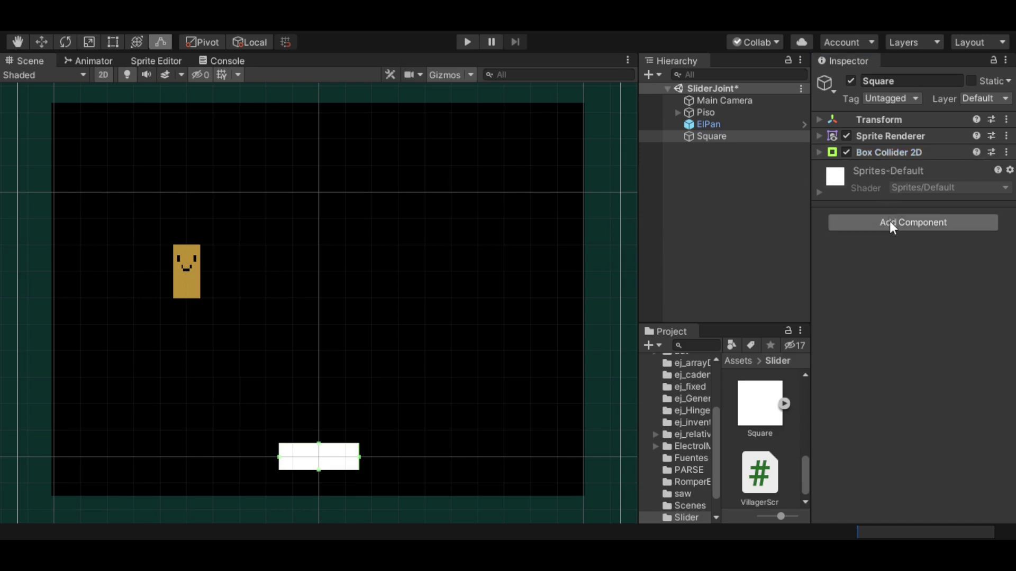
click(880, 285)
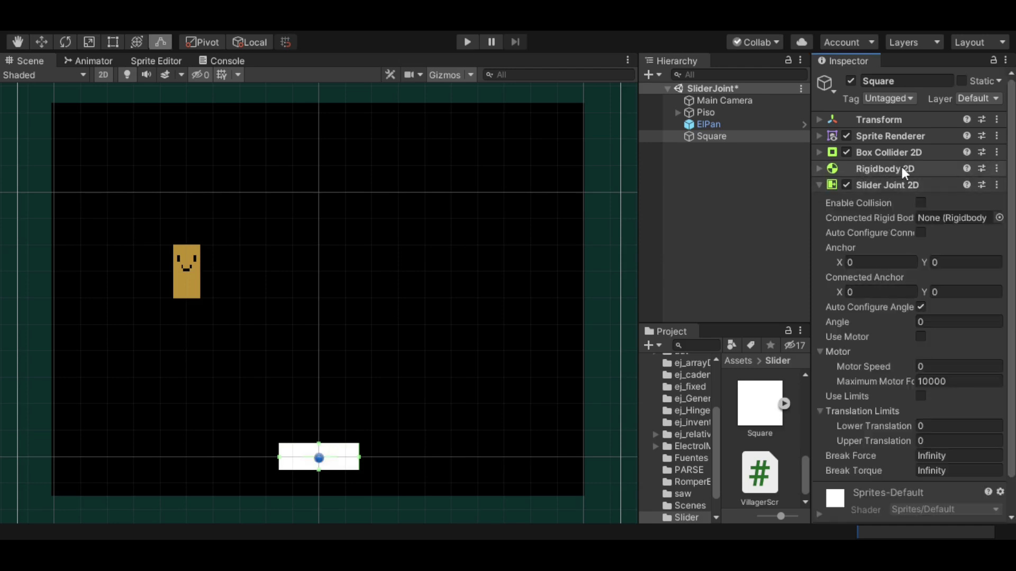
click(932, 185)
click(920, 307)
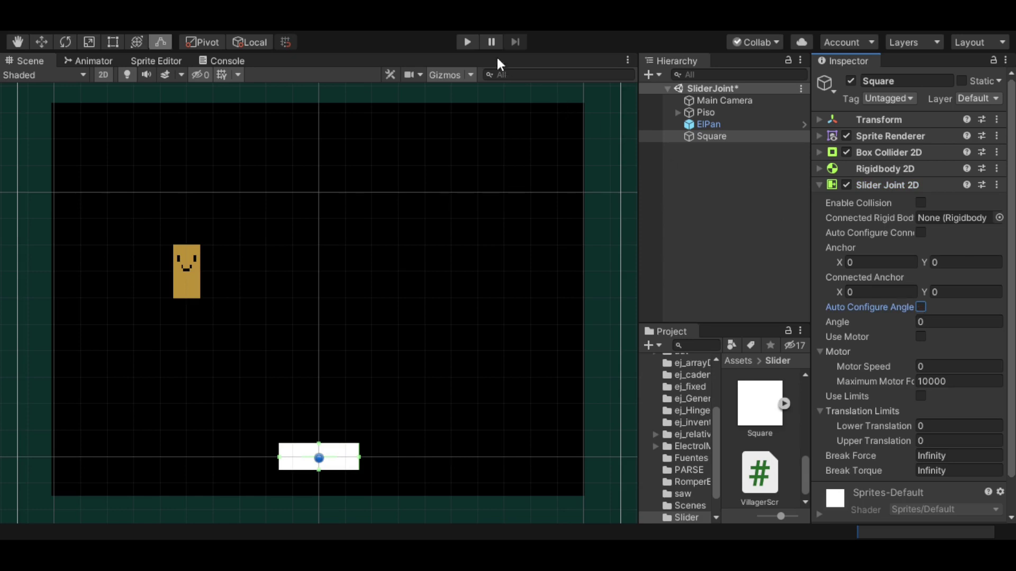
- Run the scene to test how the Square slides on its joint, and stop play mode
click(469, 42)
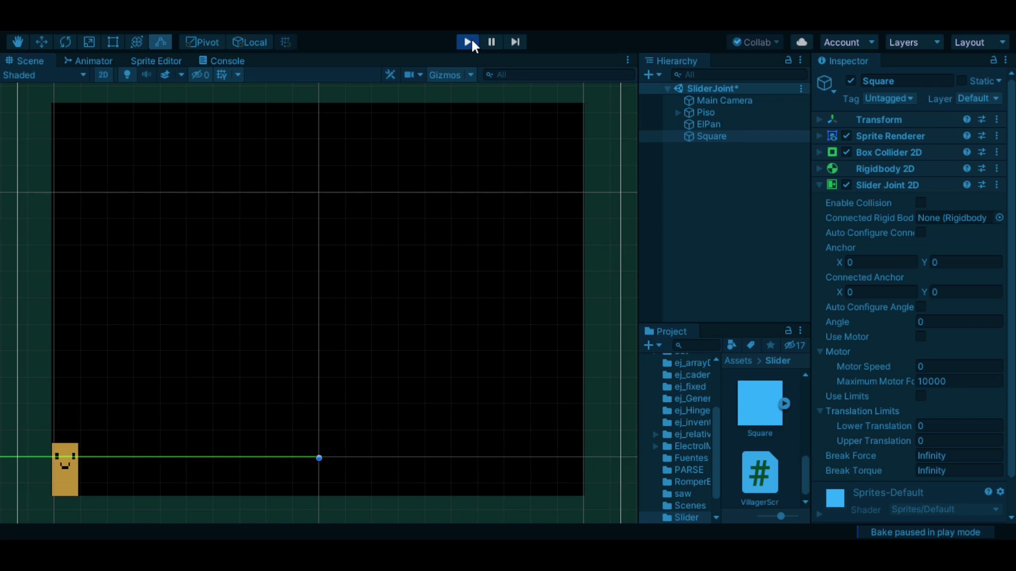
click(472, 41)
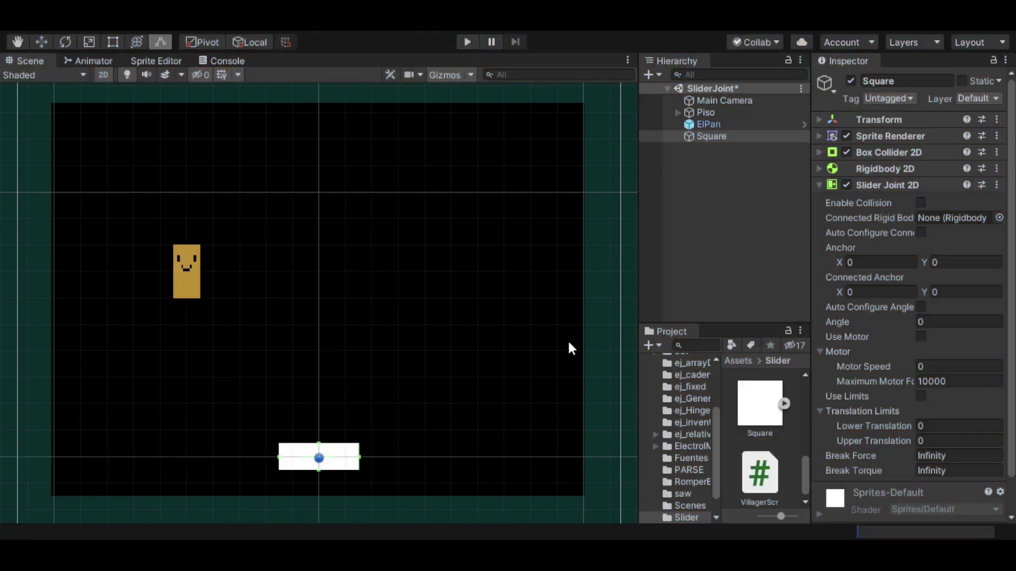
- Add a Rigidbody 2D with Static body type to Piso, and test the scene briefly in play mode
click(701, 113)
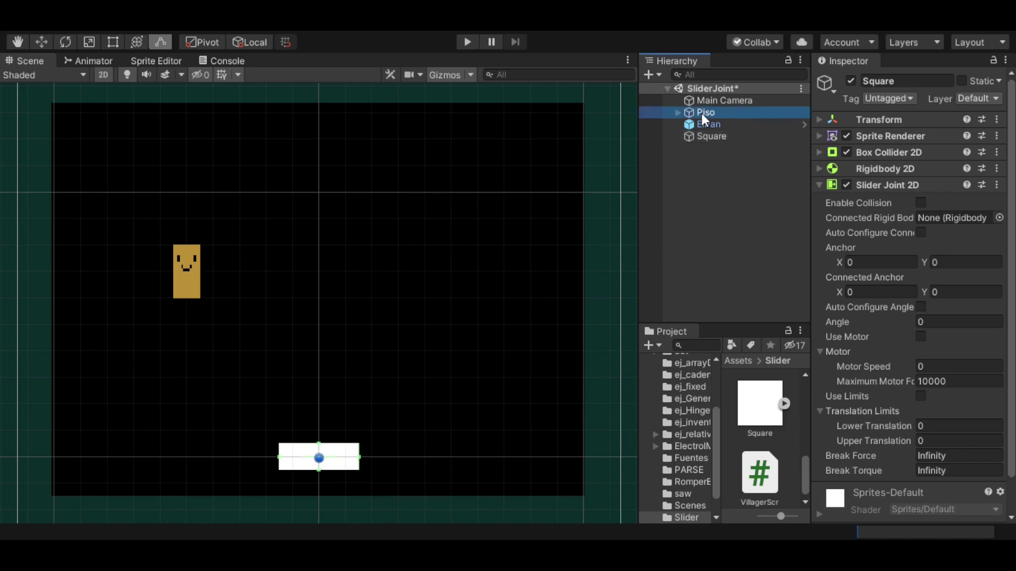
click(891, 225)
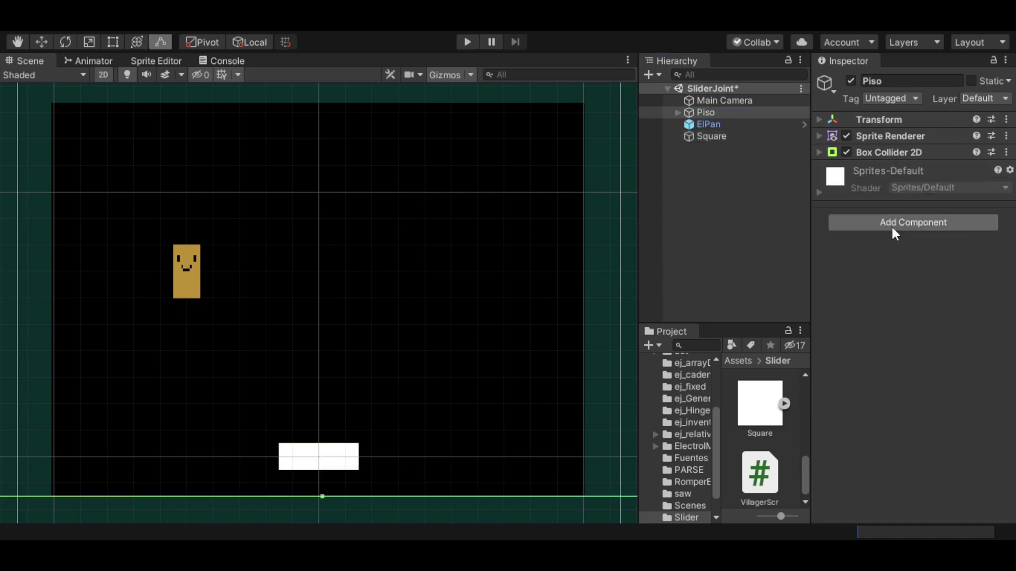
click(890, 287)
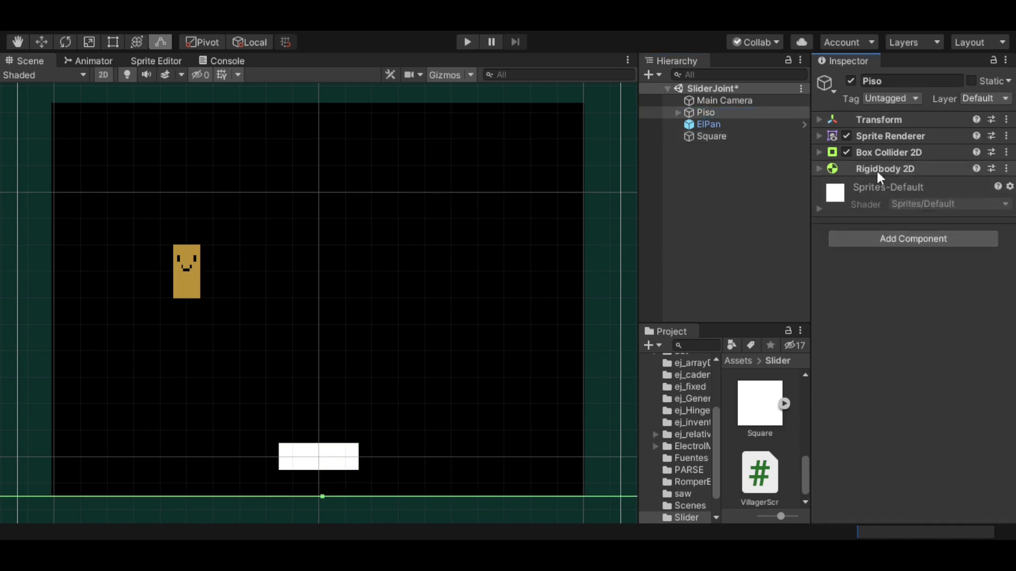
click(903, 172)
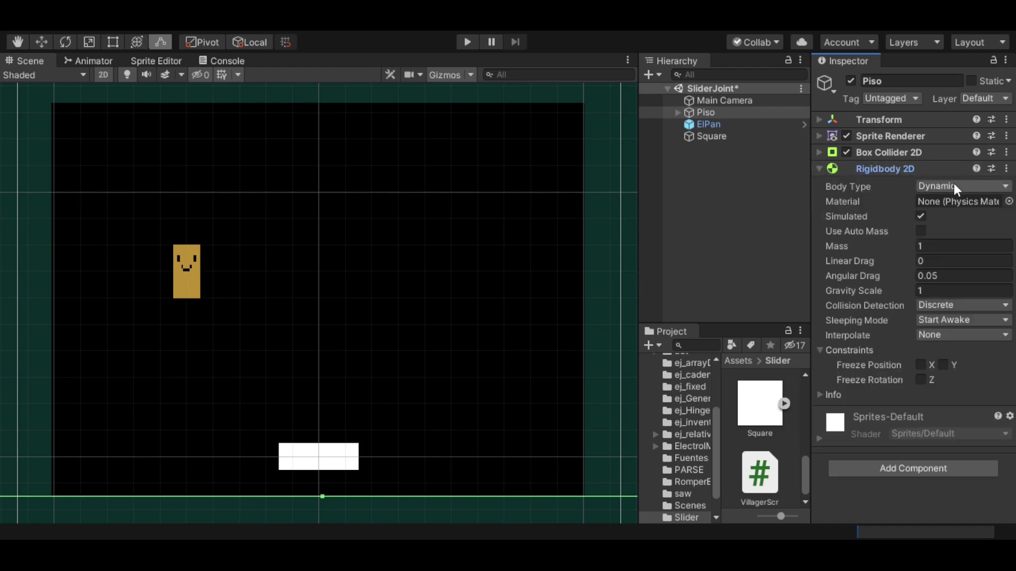
click(963, 231)
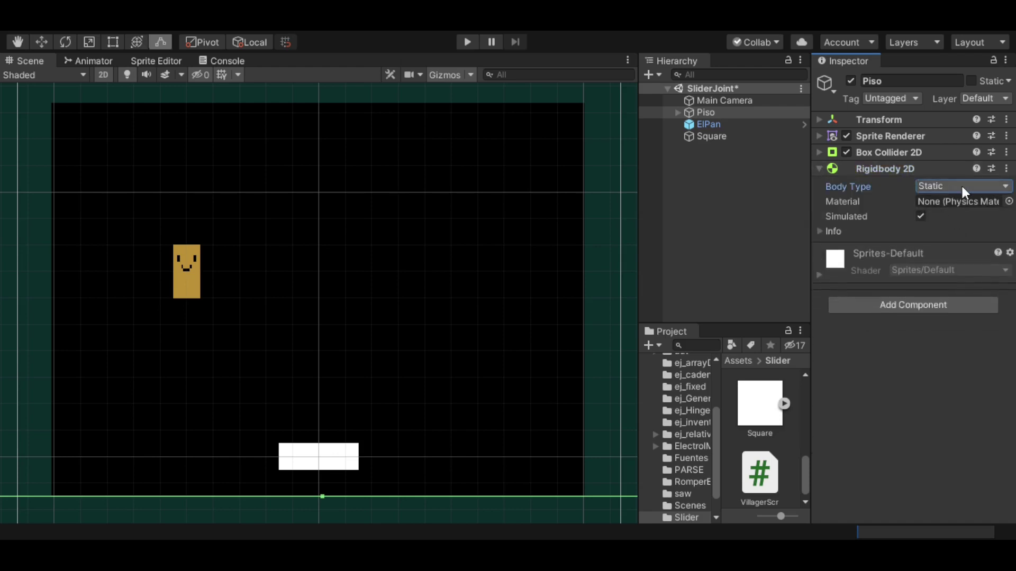
click(935, 169)
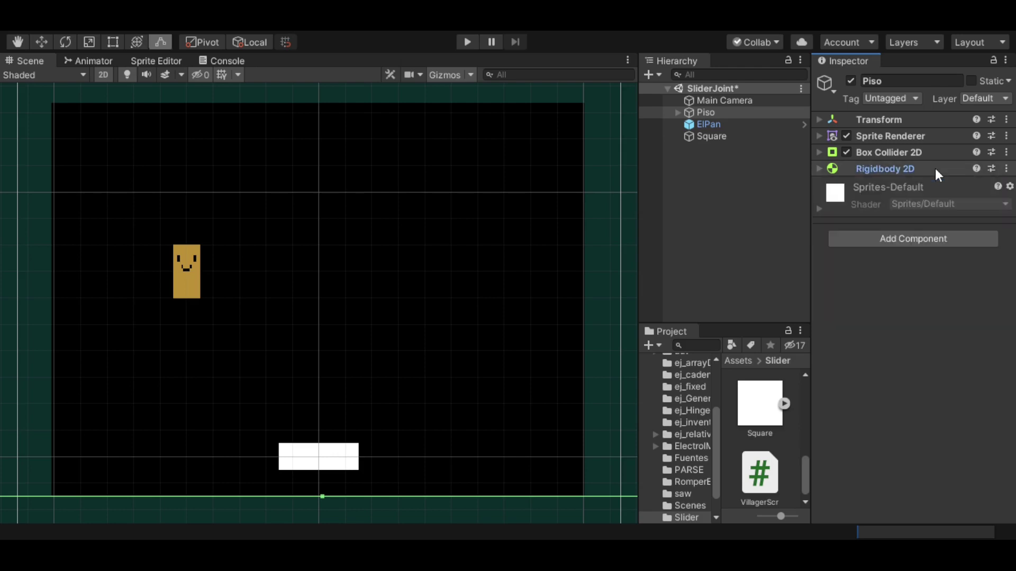
click(468, 42)
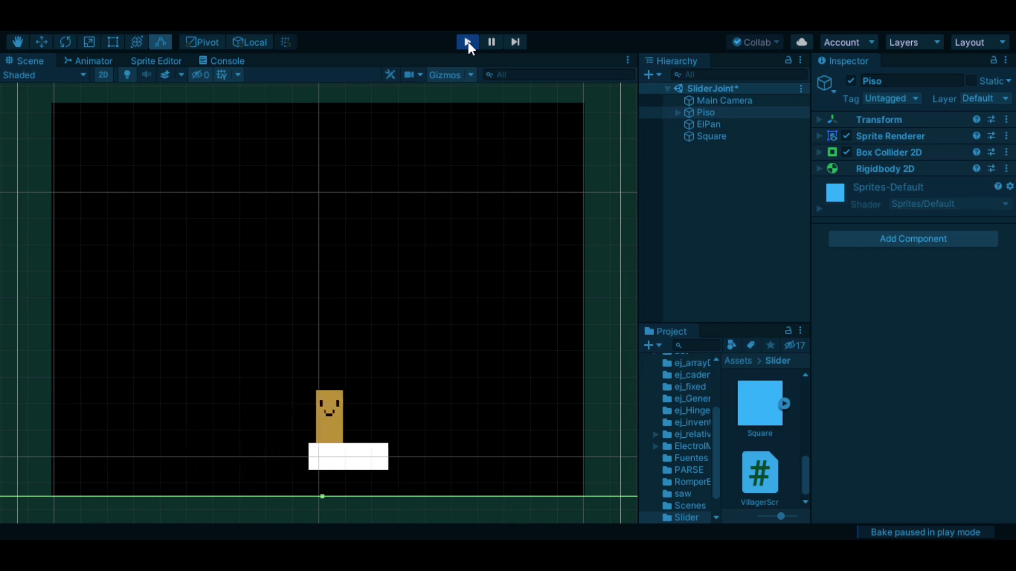
click(467, 42)
- Set the Break Force of the Square's Slider Joint 2D to 1111 and test it in play mode by landing the character on the platform
click(705, 133)
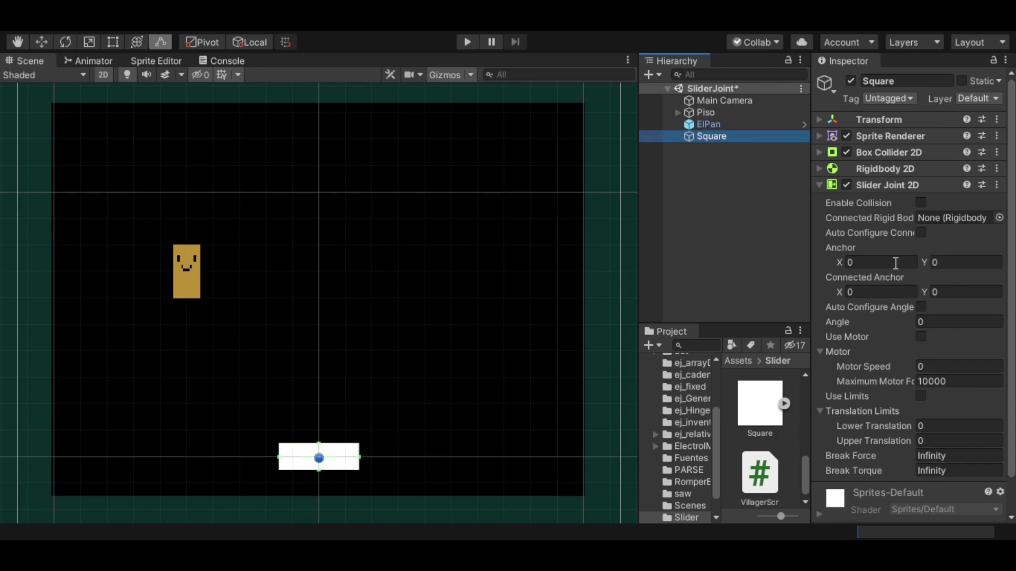
click(946, 456)
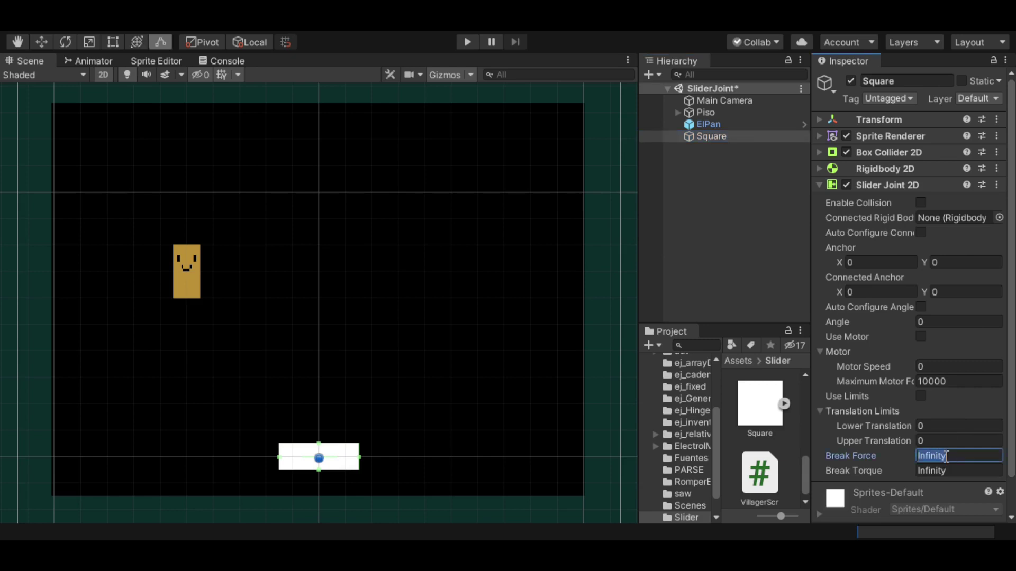
text(1111)
click(467, 42)
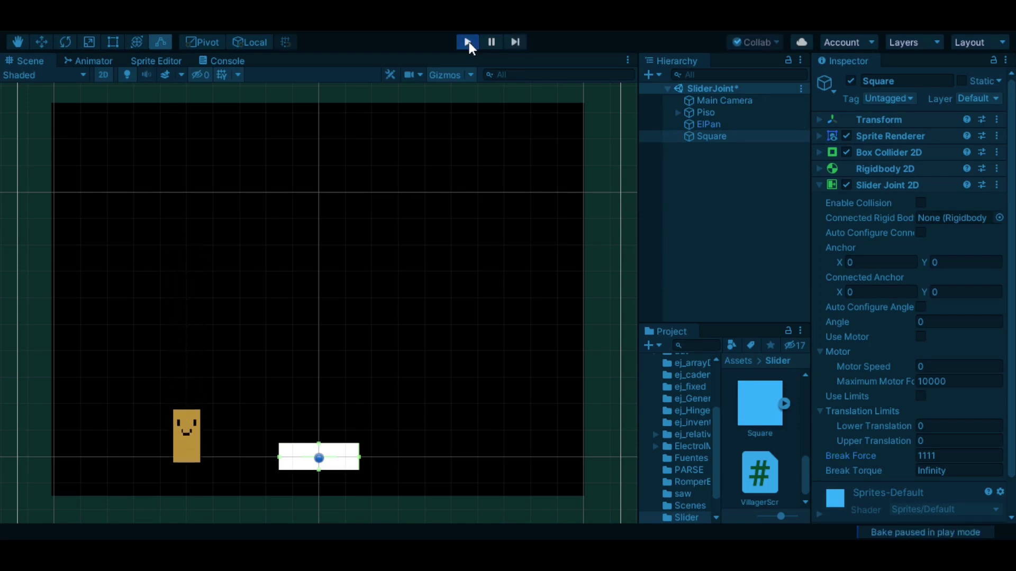
key(space)
key(Right)
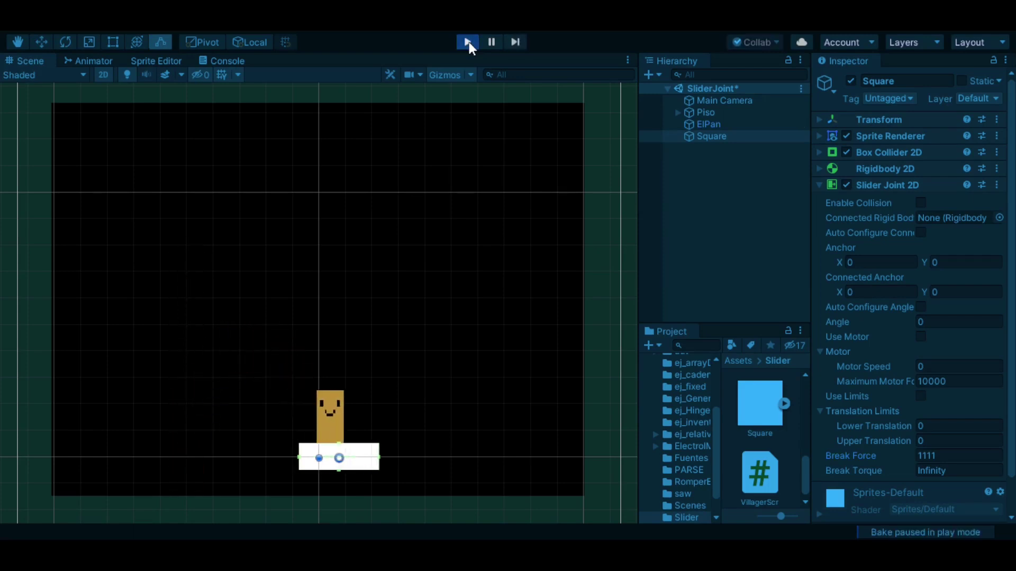
key(space)
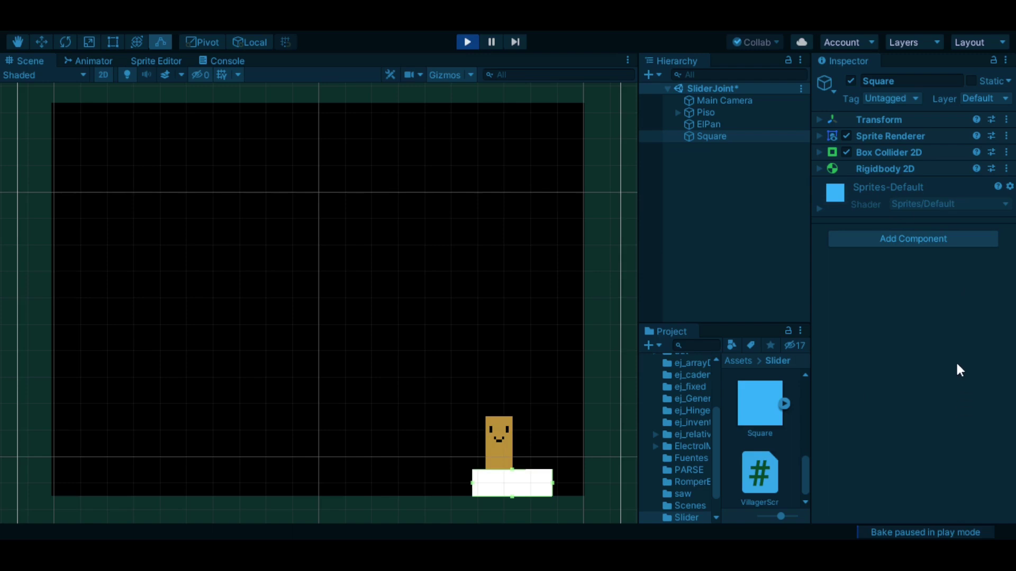
click(468, 43)
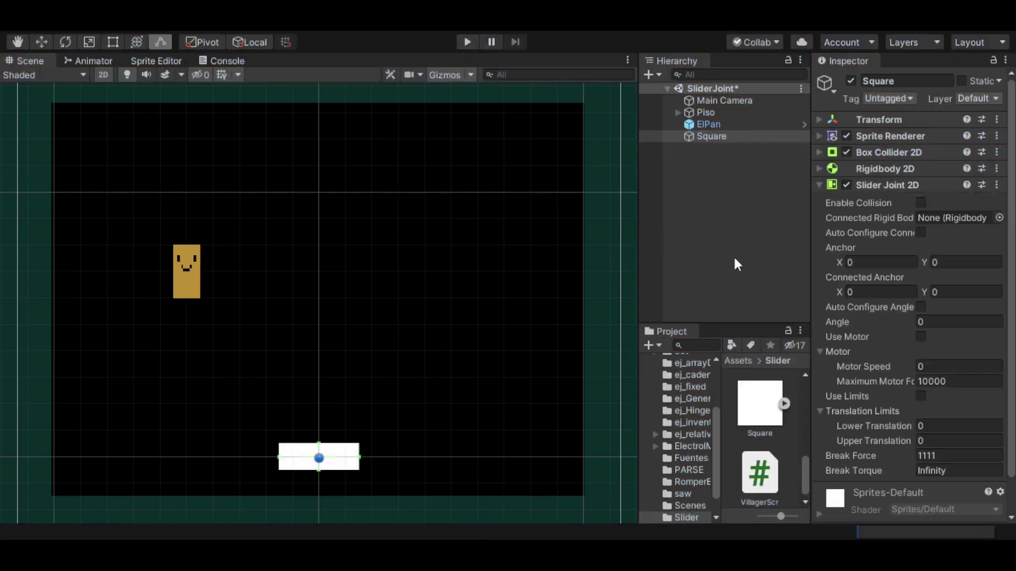
- Set the joint's Break Force back to Infinity and its Break Torque to 222, and test the platform in play mode
click(975, 472)
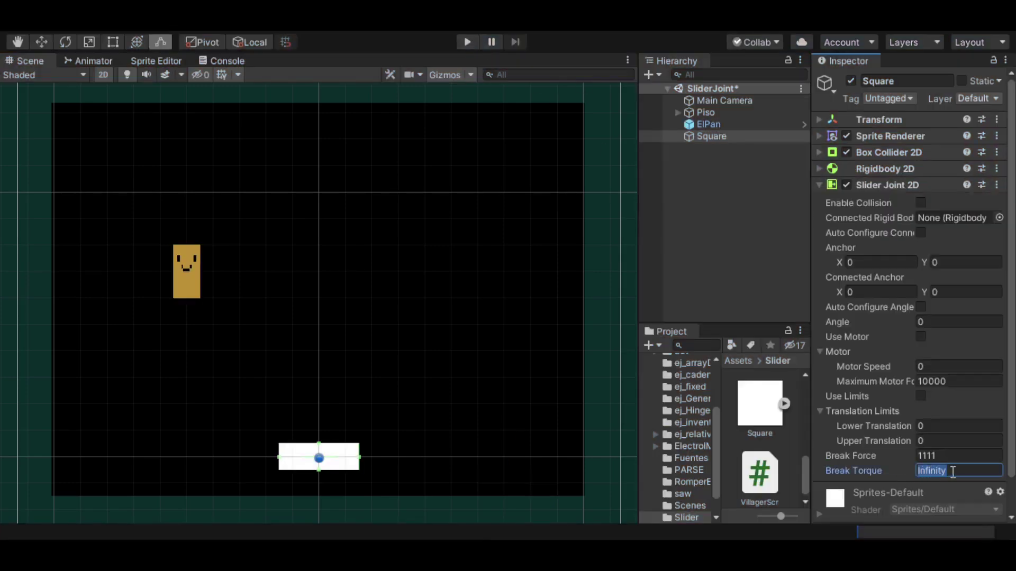
text(0)
click(968, 455)
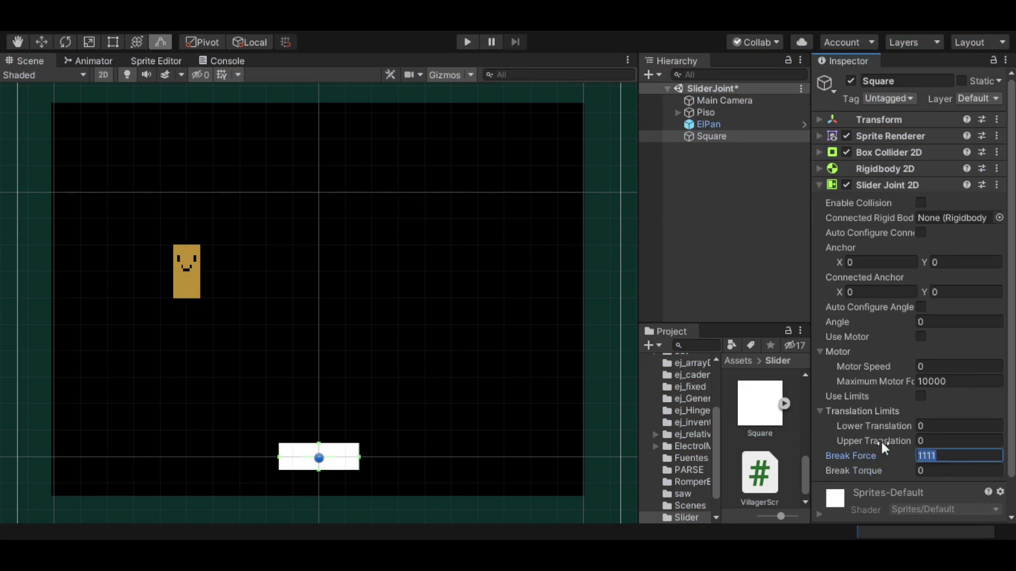
click(934, 470)
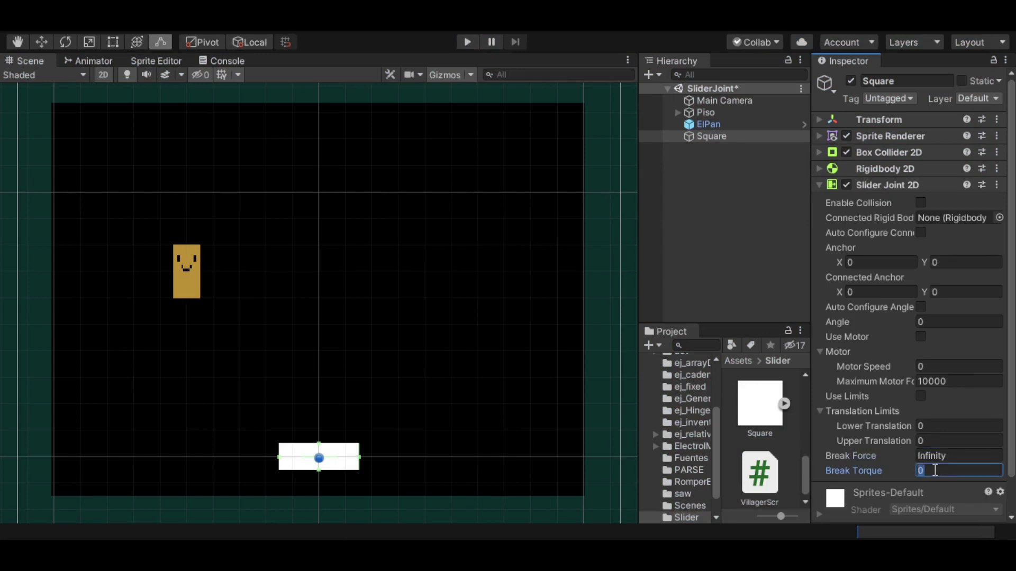
text(222)
click(465, 43)
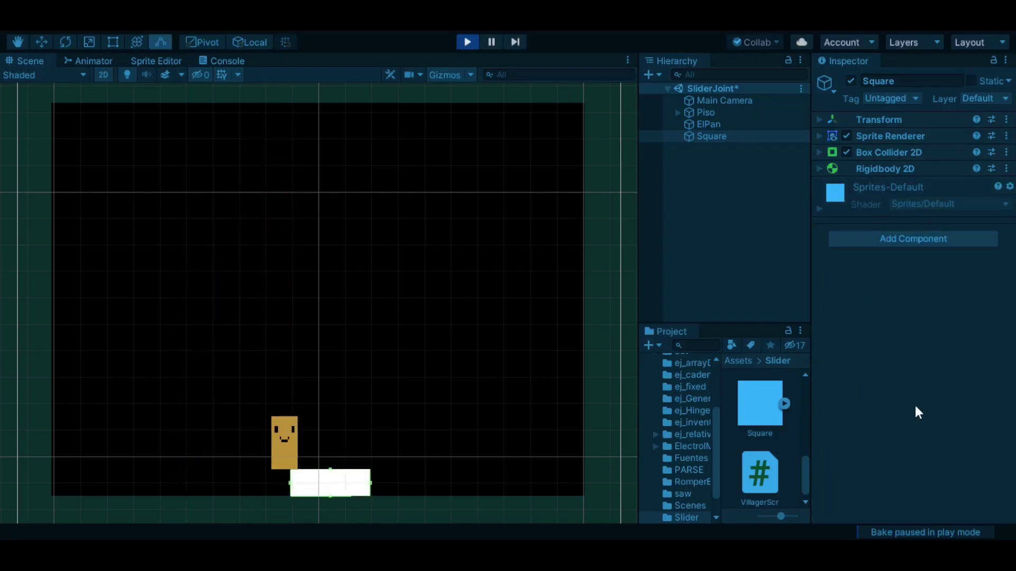
click(475, 41)
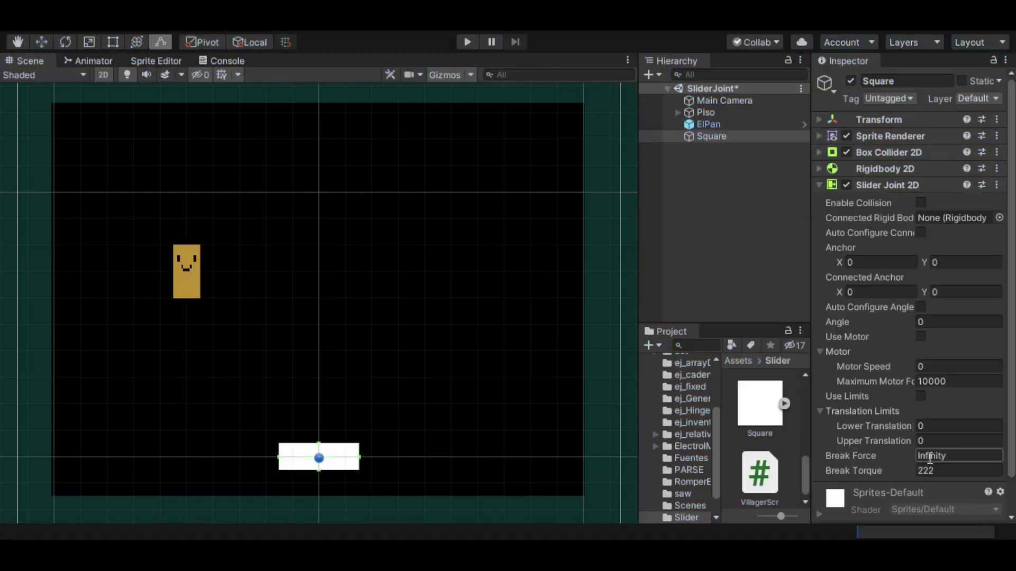
- Set the joint's Break Torque back to Infinity and turn on Use Limits
click(943, 469)
text(Infinity)
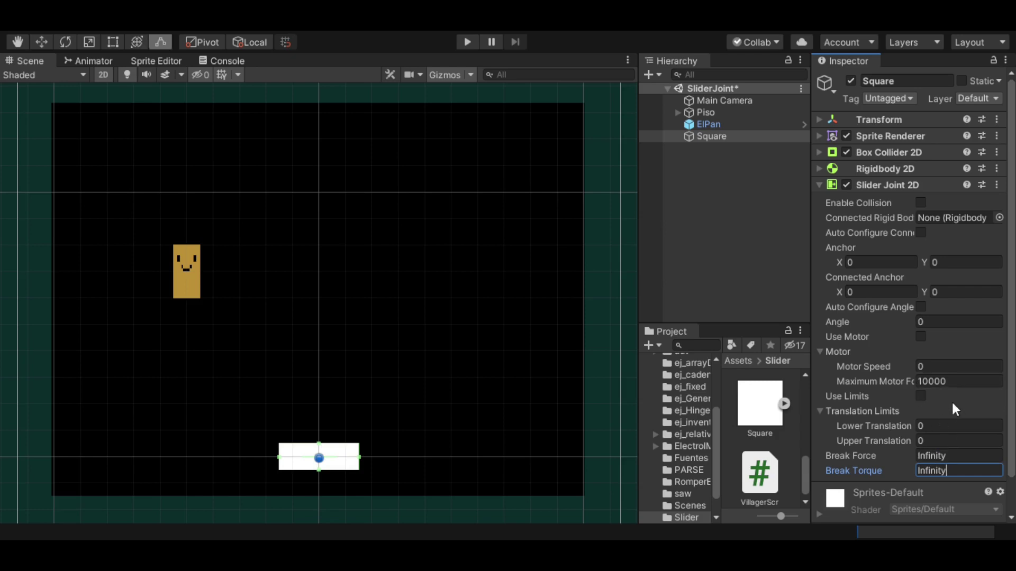
click(921, 396)
- Try translation limits of -3 lower and 5 upper while the scene runs, stop play mode, and turn off Use Limits
click(464, 42)
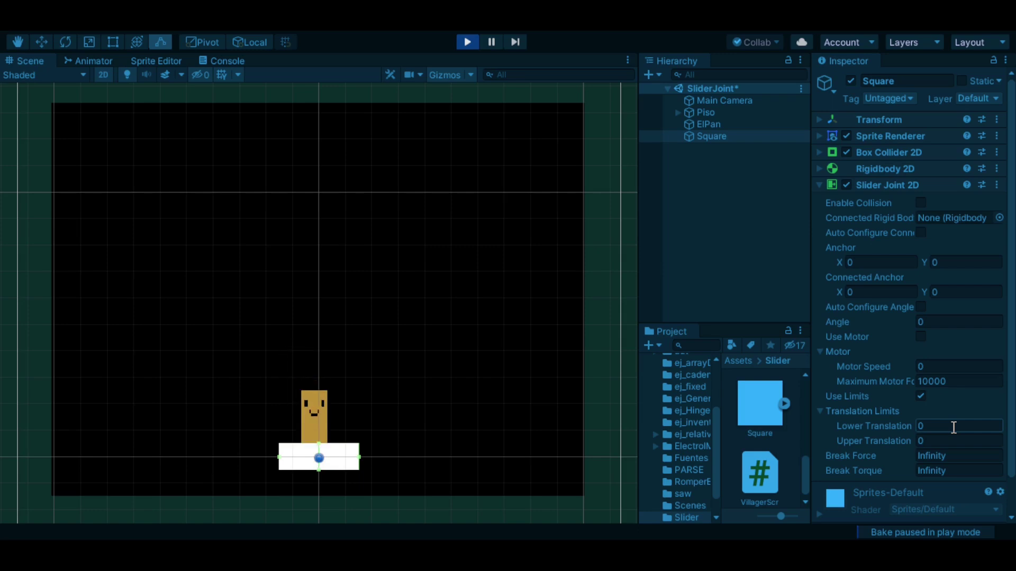
click(953, 427)
text(-3)
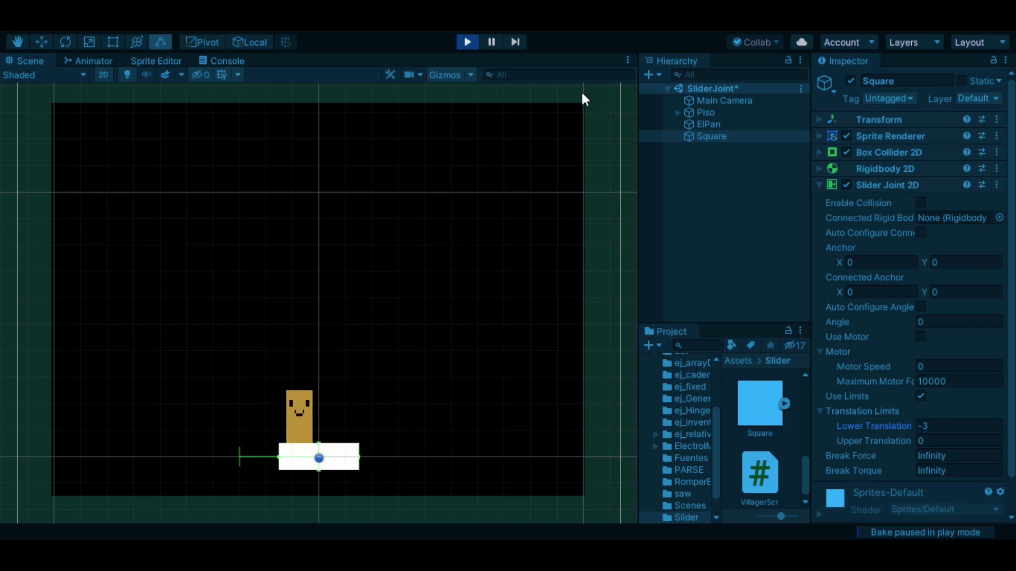
click(935, 442)
text(5)
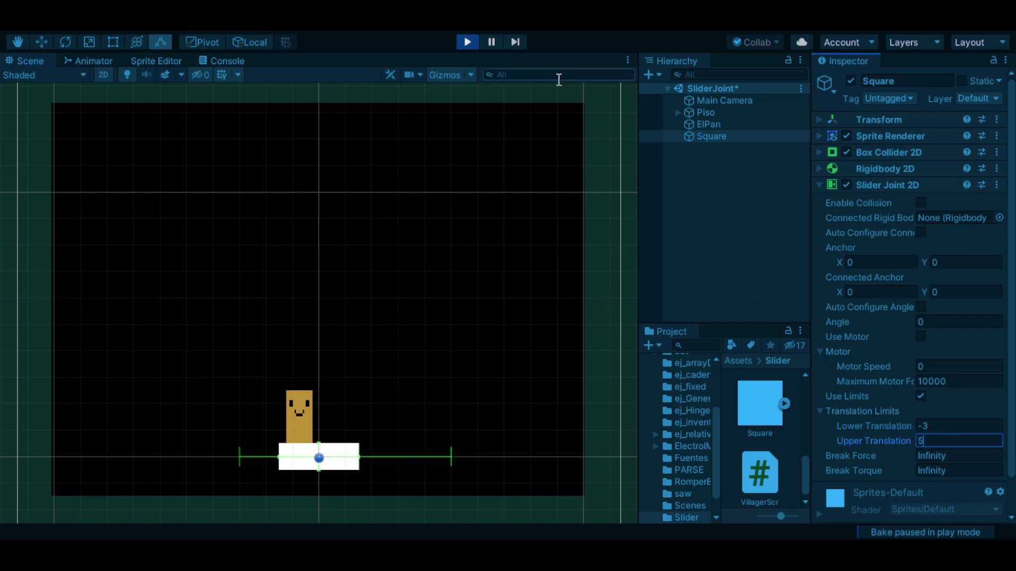
click(586, 101)
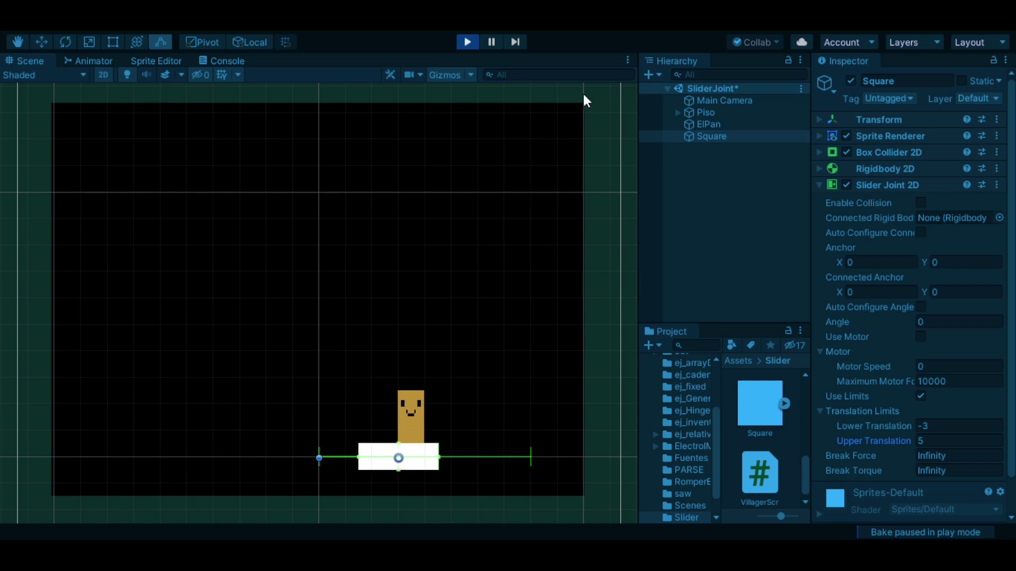
click(471, 44)
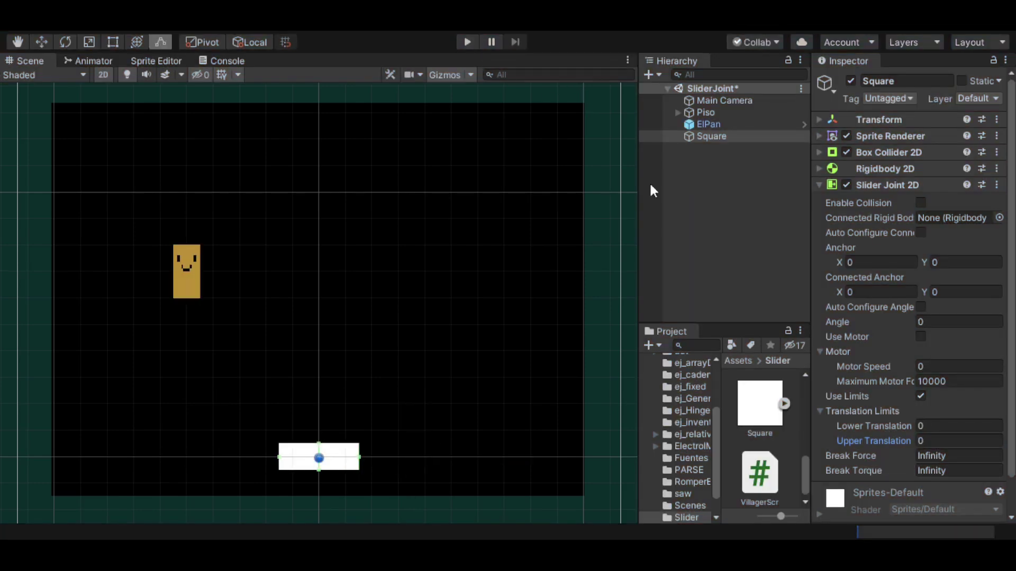
click(920, 396)
- Turn on Use Motor for the Slider Joint 2D, set Motor Speed to 2, and run the scene
click(920, 337)
click(935, 368)
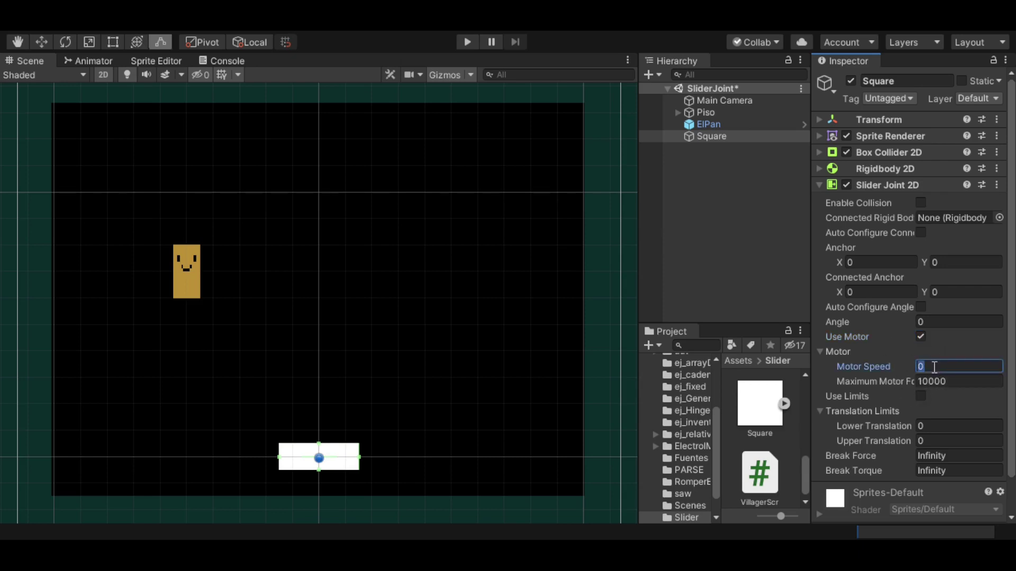
text(2)
click(468, 43)
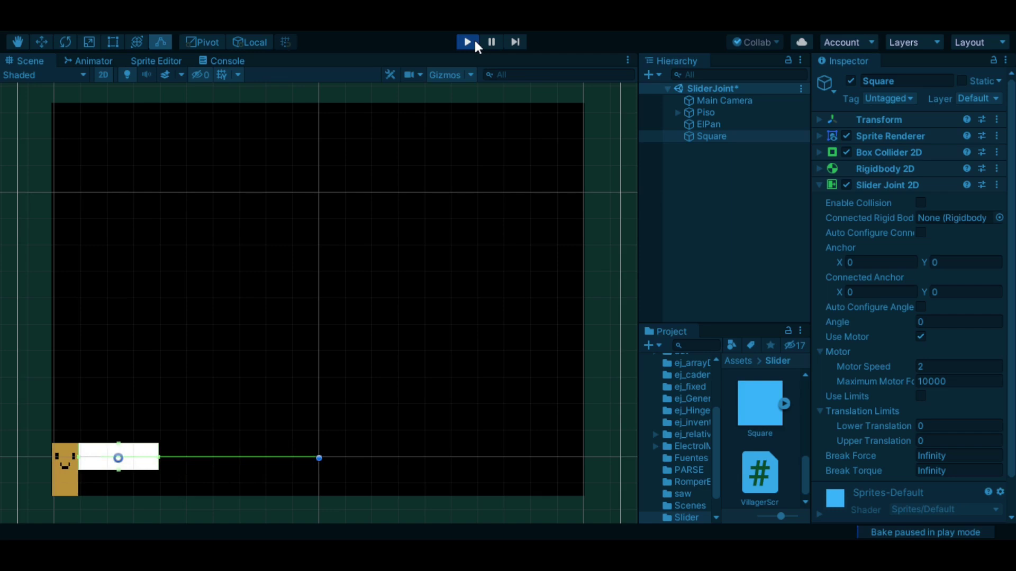
- While the scene runs, set the joint's Motor Speed to -3 and its maximum motor force to 11
click(940, 366)
text(-3)
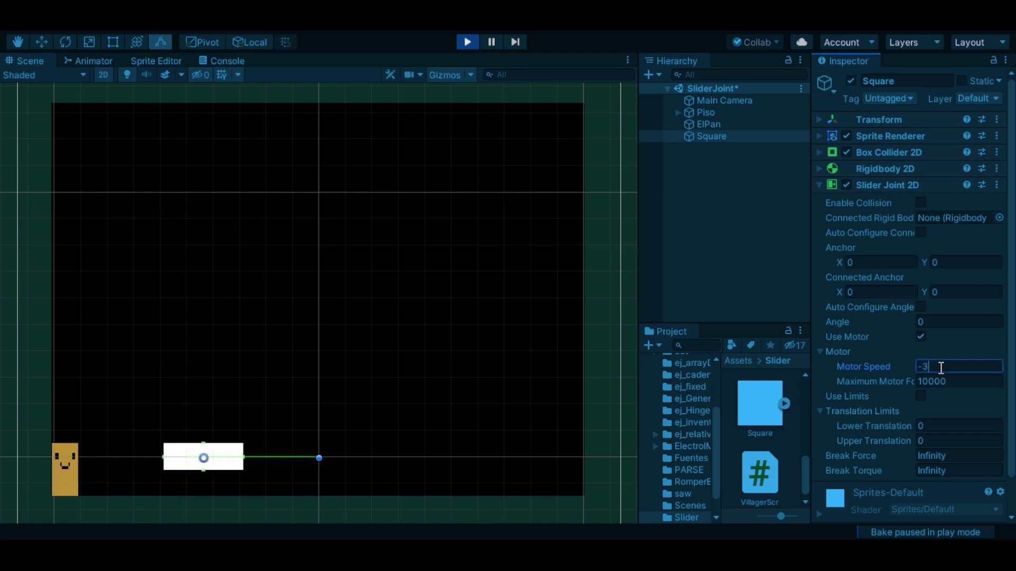
key(Return)
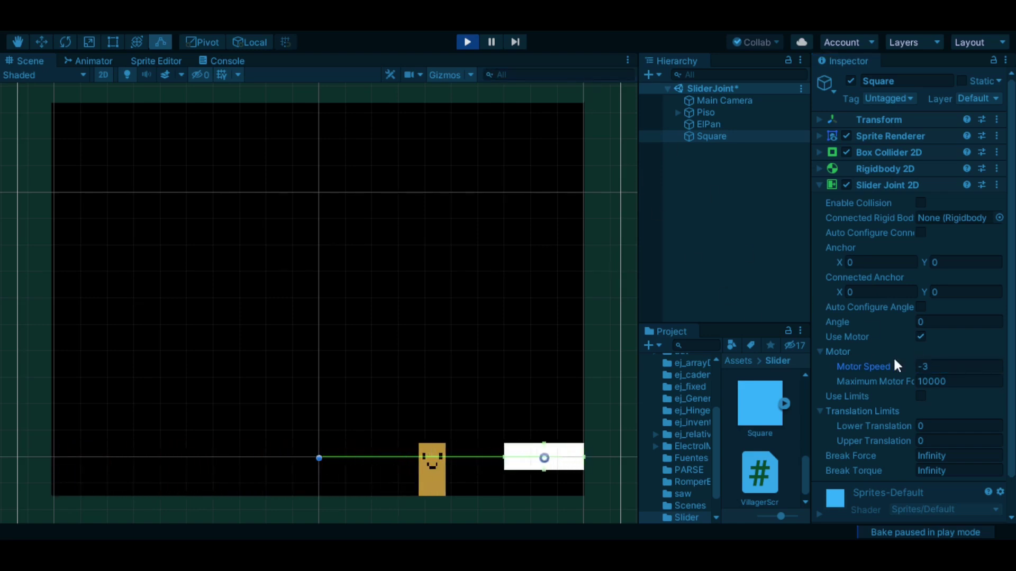
click(966, 381)
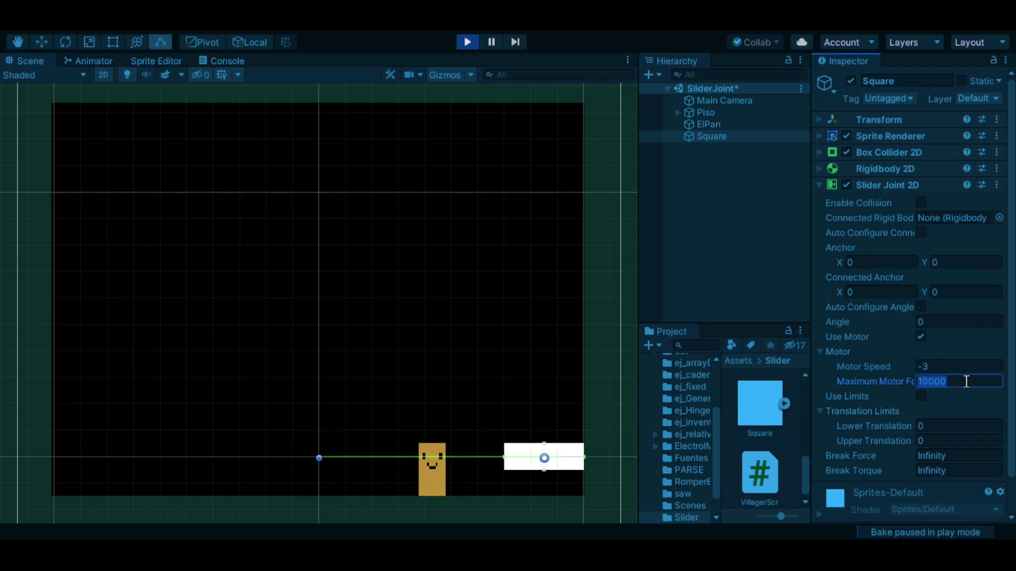
text(11)
key(Return)
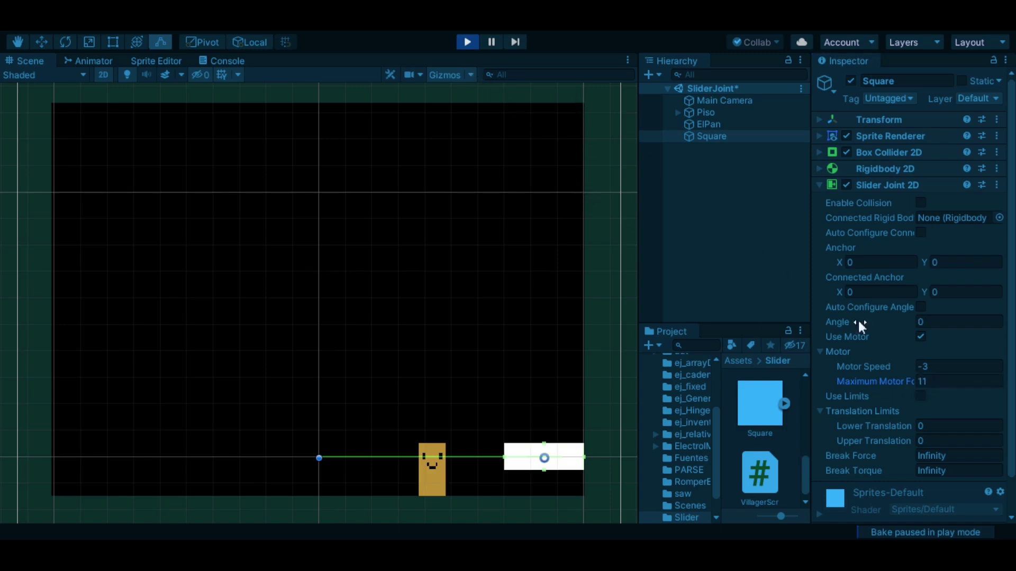
- Try a Motor Speed of 3 with a maximum motor force of 111 in the running scene, and stop play mode
click(945, 369)
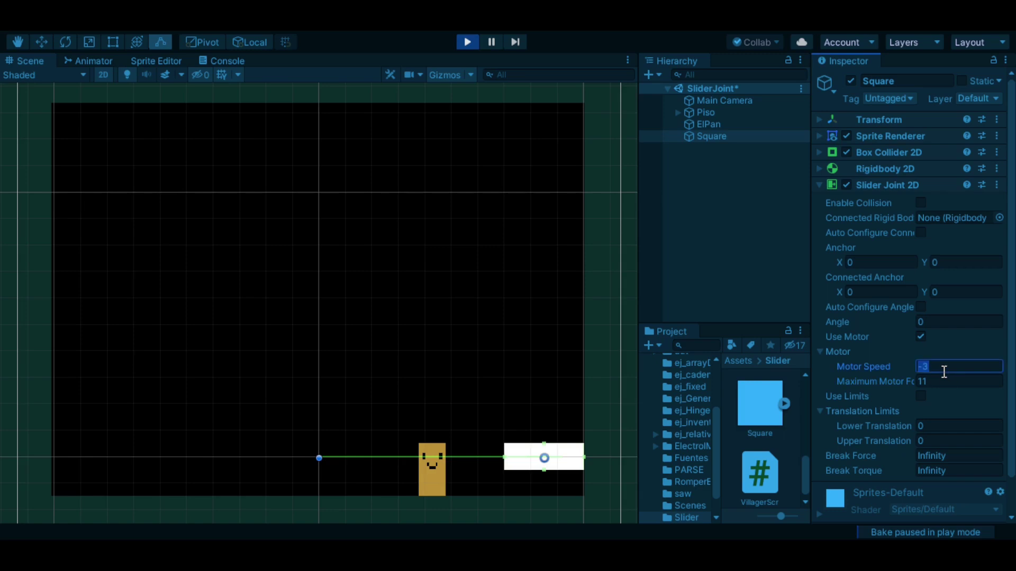
text(3)
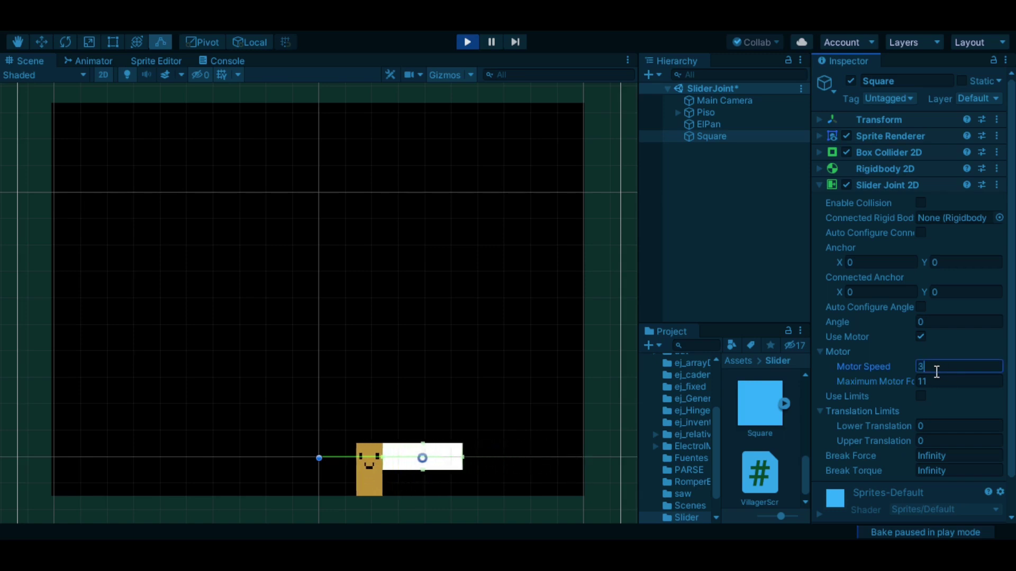
click(937, 381)
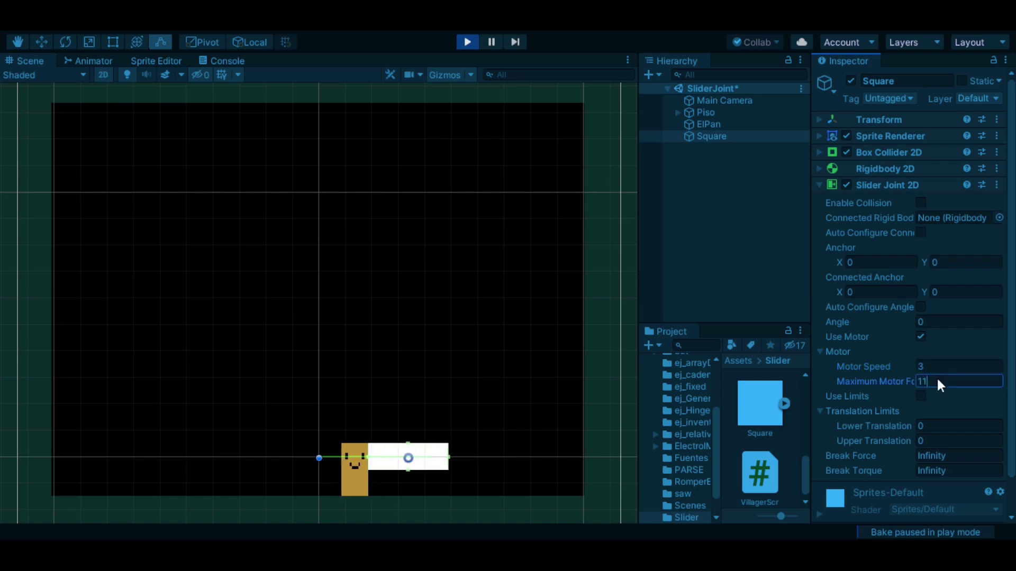
text(1)
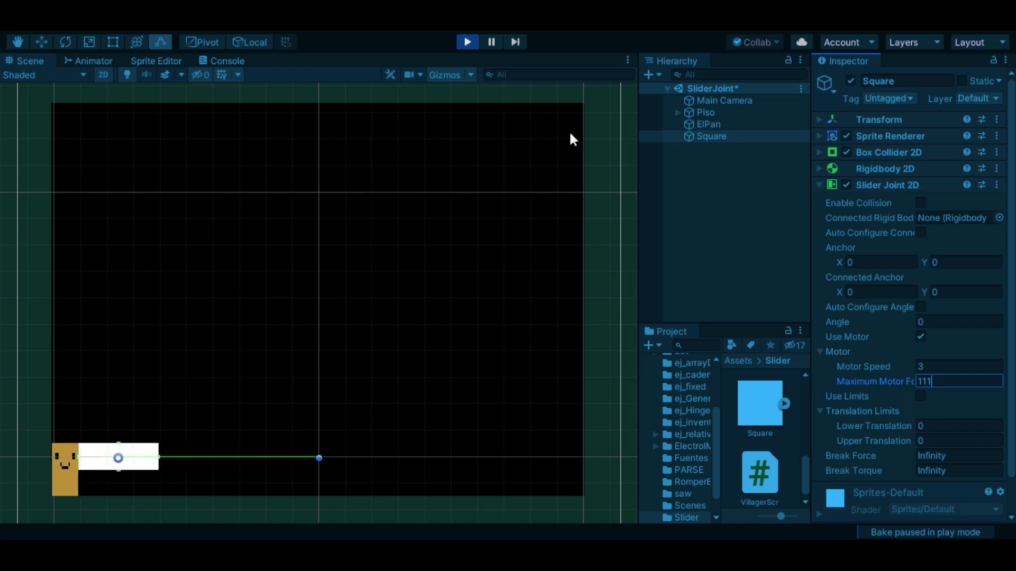
click(467, 42)
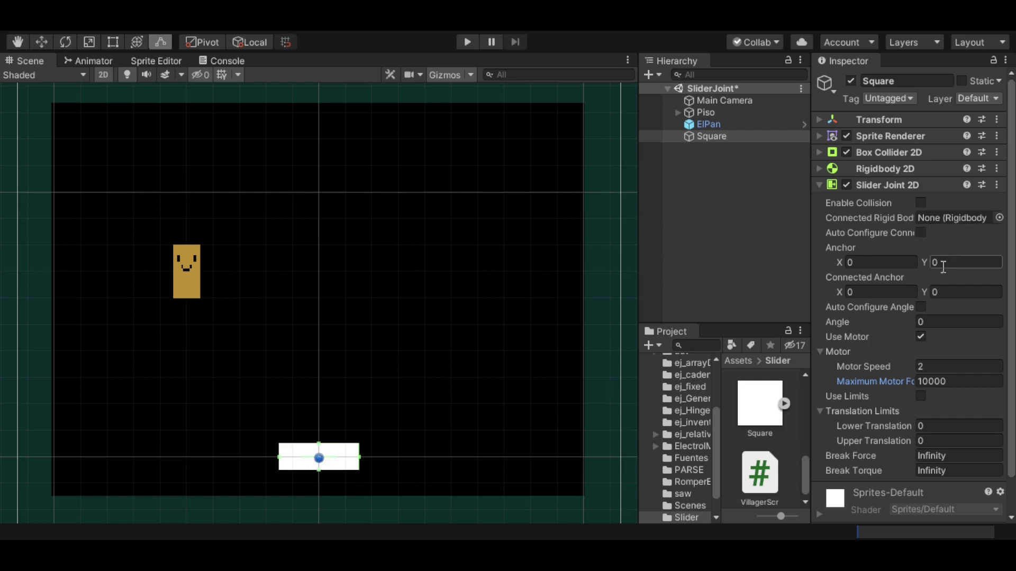
- Set the joint's Connected Anchor Y to 4, turn off the motor with Motor Speed 0, and run the scene
click(945, 293)
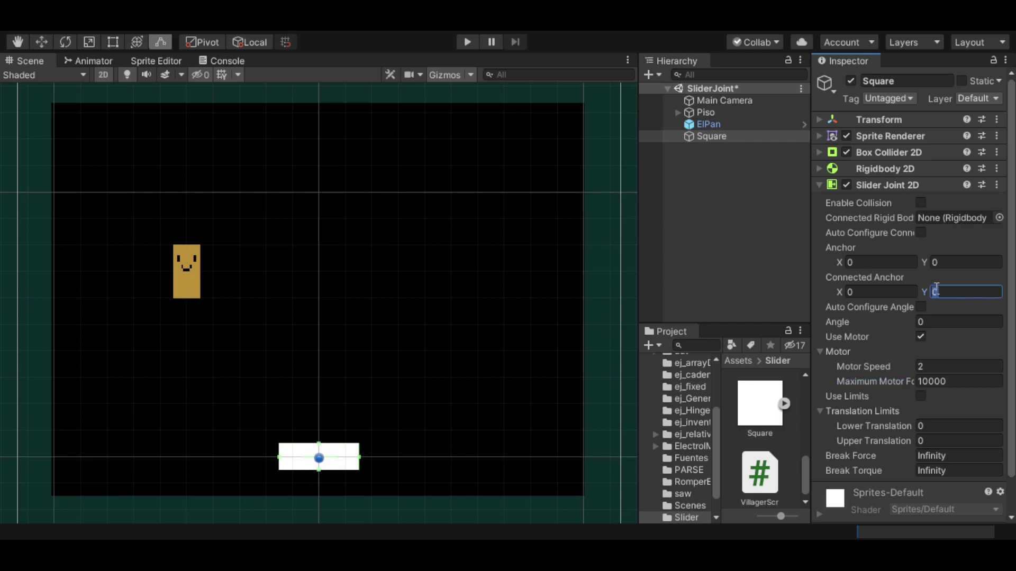
text(4)
click(921, 337)
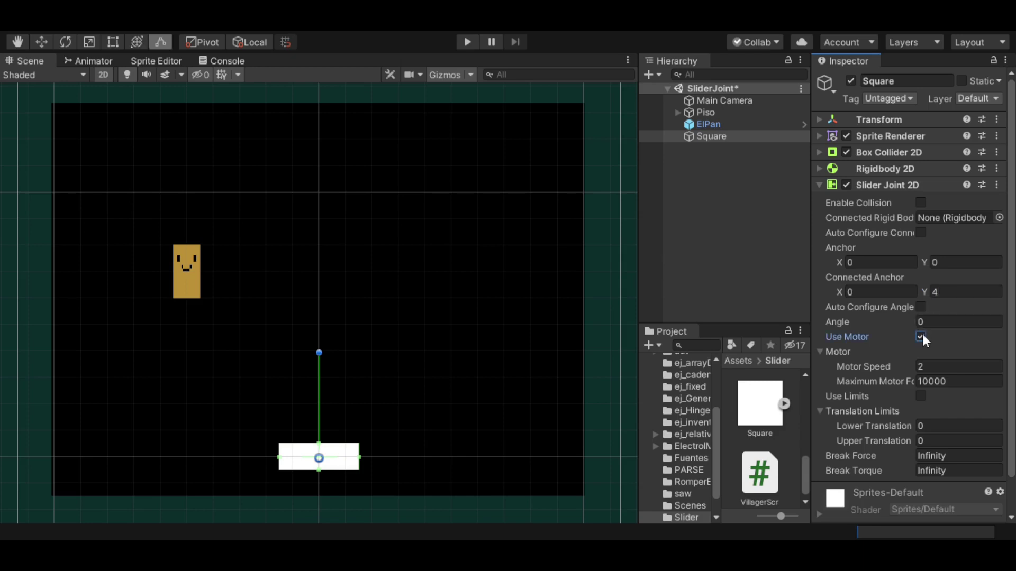
click(926, 366)
text(0)
click(467, 42)
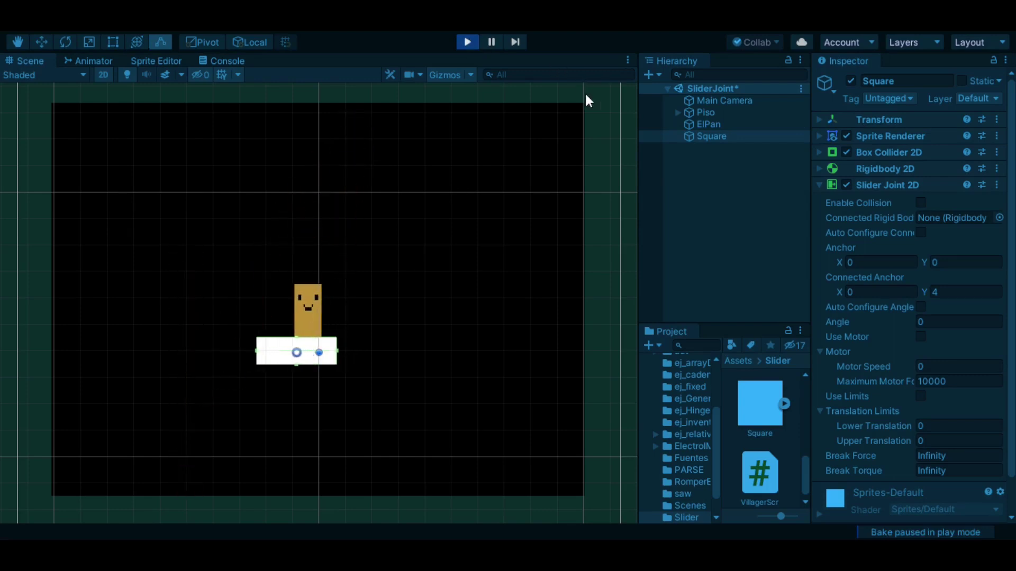
- While the scene runs, try Connected Anchor Y values of 5 and 2, and set its X to 3
click(949, 294)
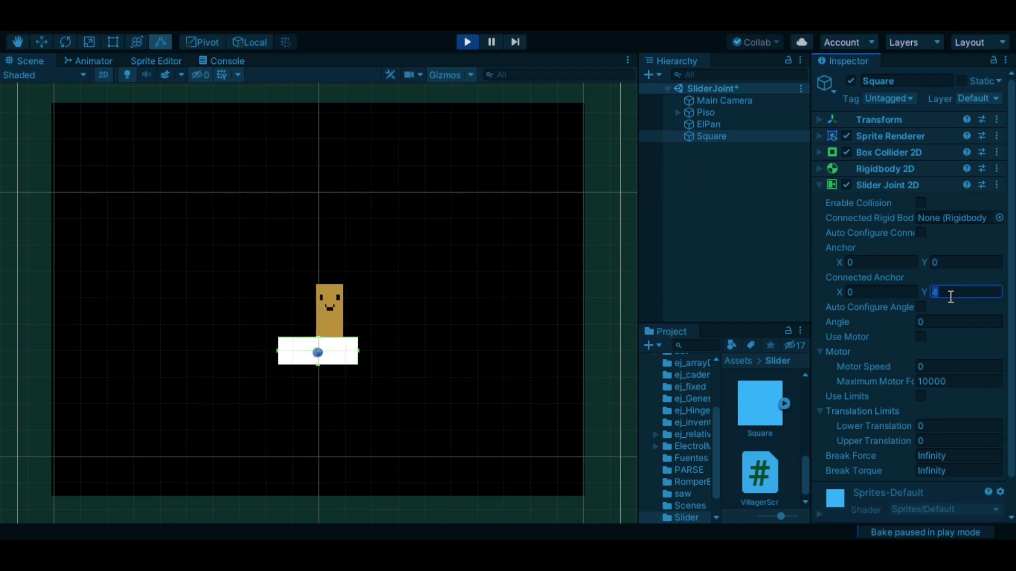
text(5)
key(Return)
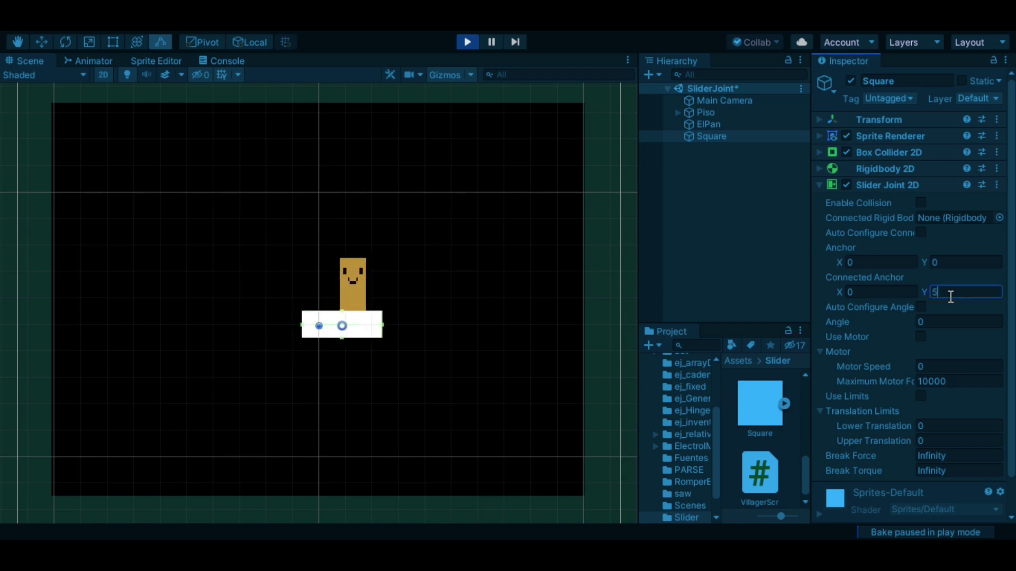
text(2)
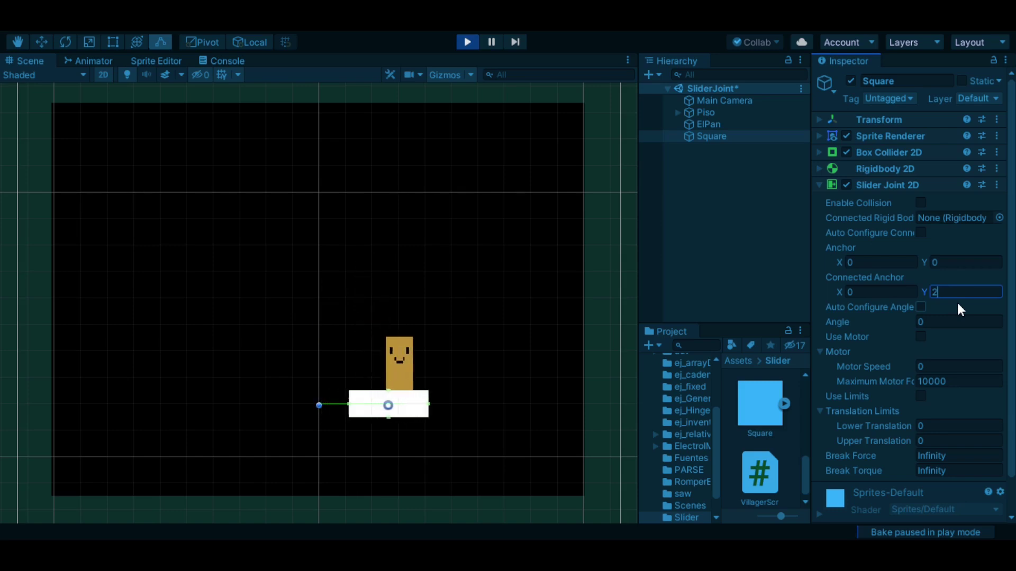
click(903, 290)
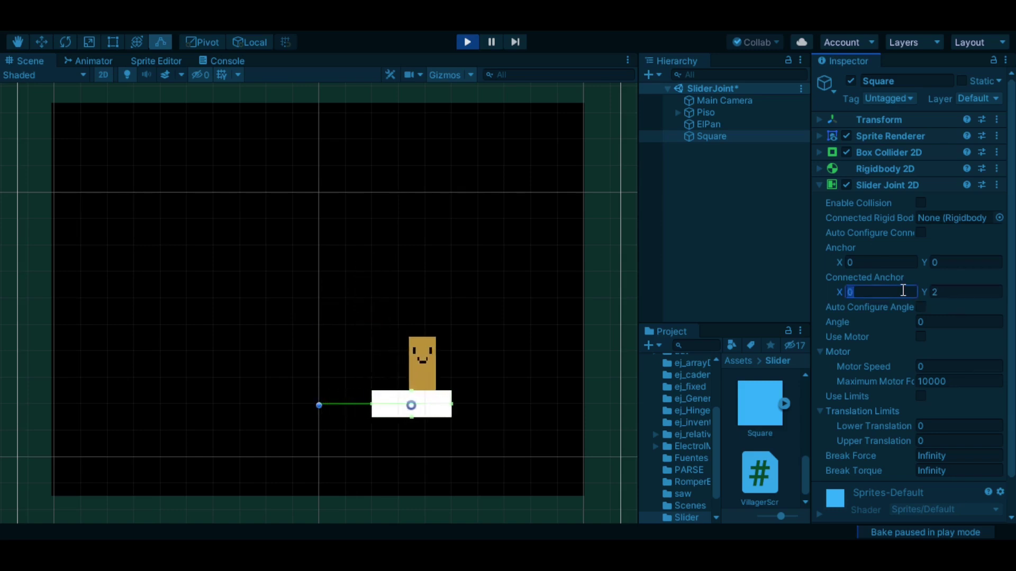
text(3)
key(Return)
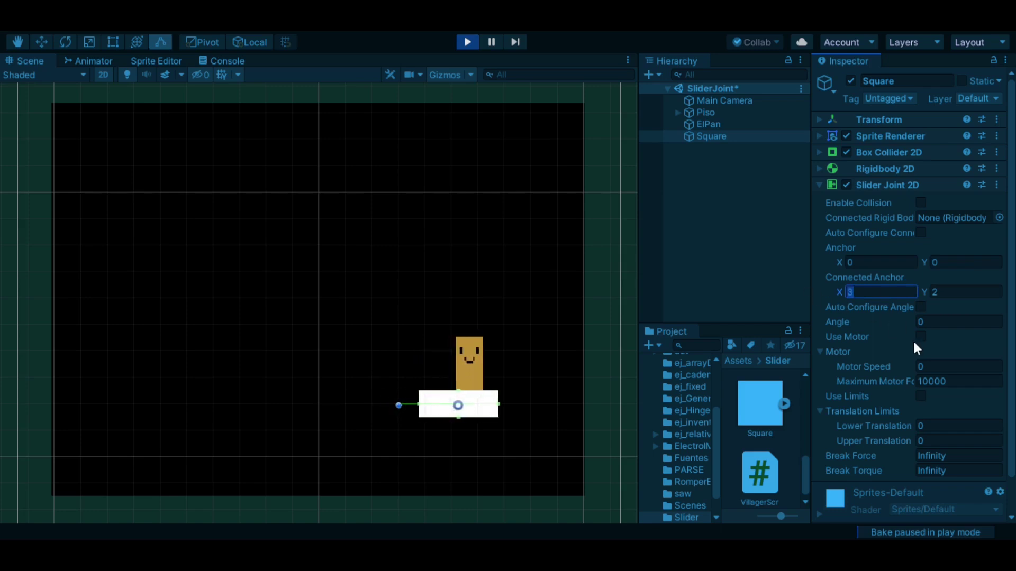
- Try Use Limits with a Lower Translation of -1 in the running scene, and stop play mode
click(920, 397)
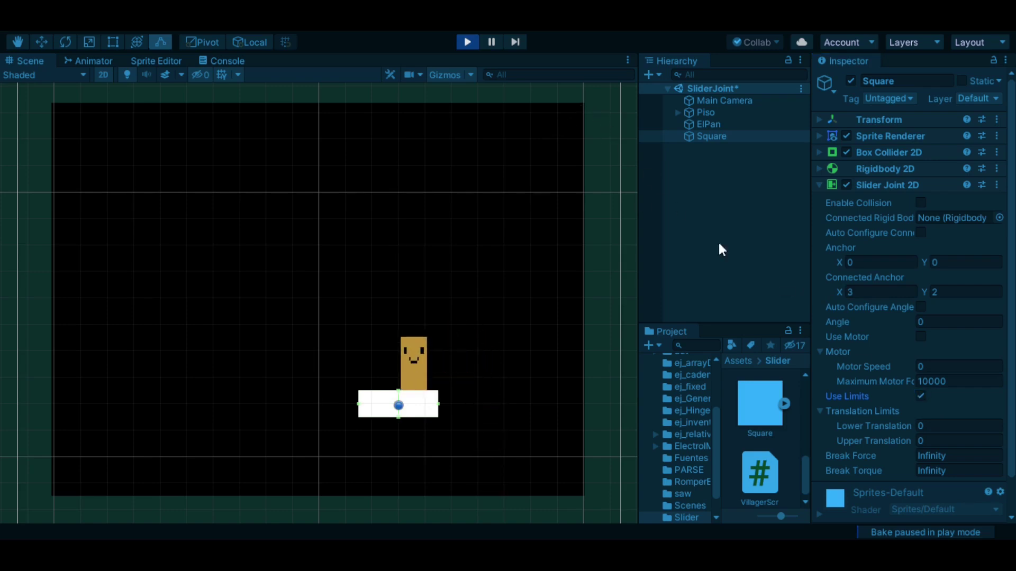
click(942, 424)
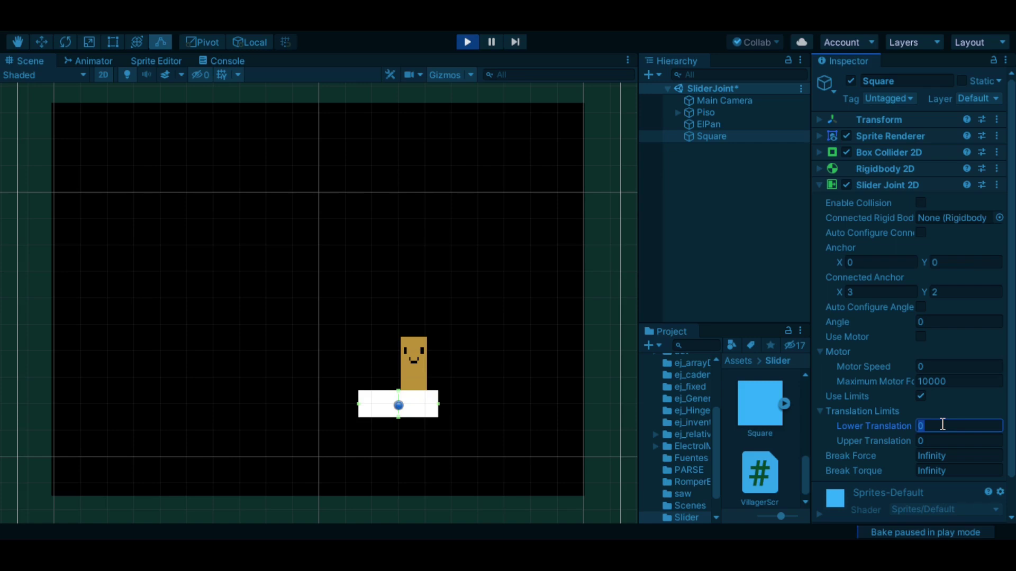
text(-1)
click(574, 100)
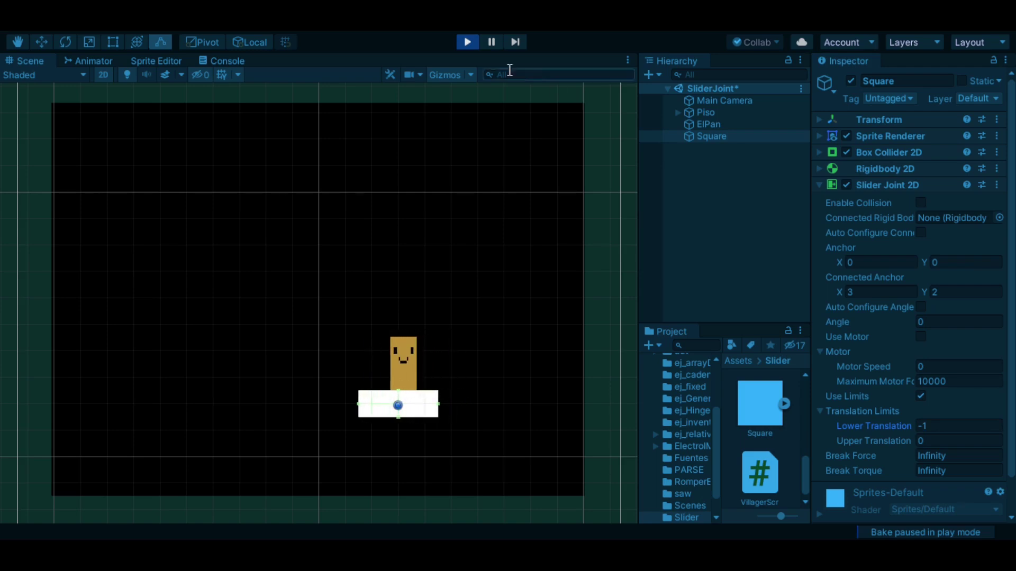
click(465, 46)
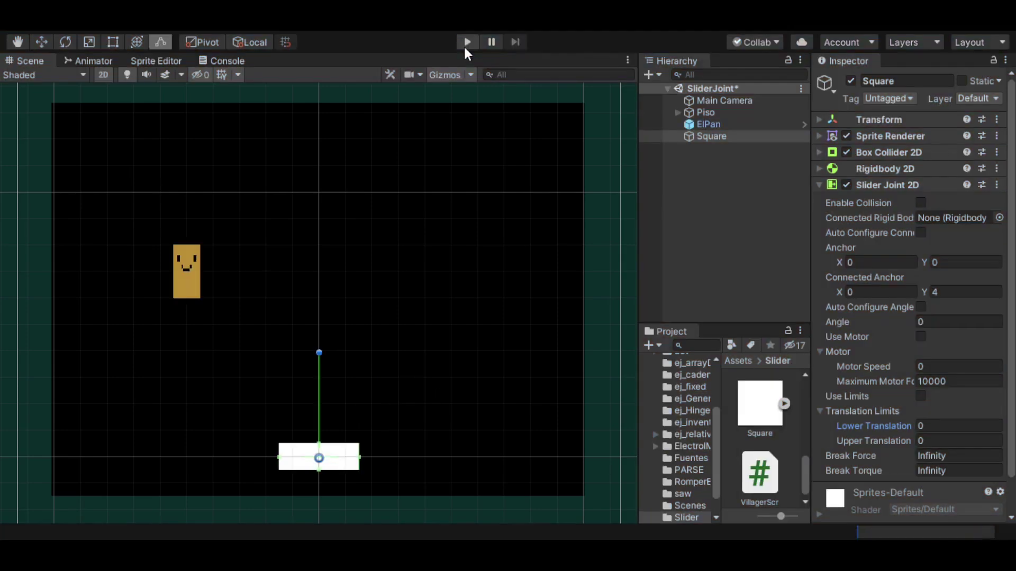
- Set Connected Anchor Y to 0 and Anchor Y to -0.5, and run the scene with the character jumping toward the platform
click(945, 292)
text(4)
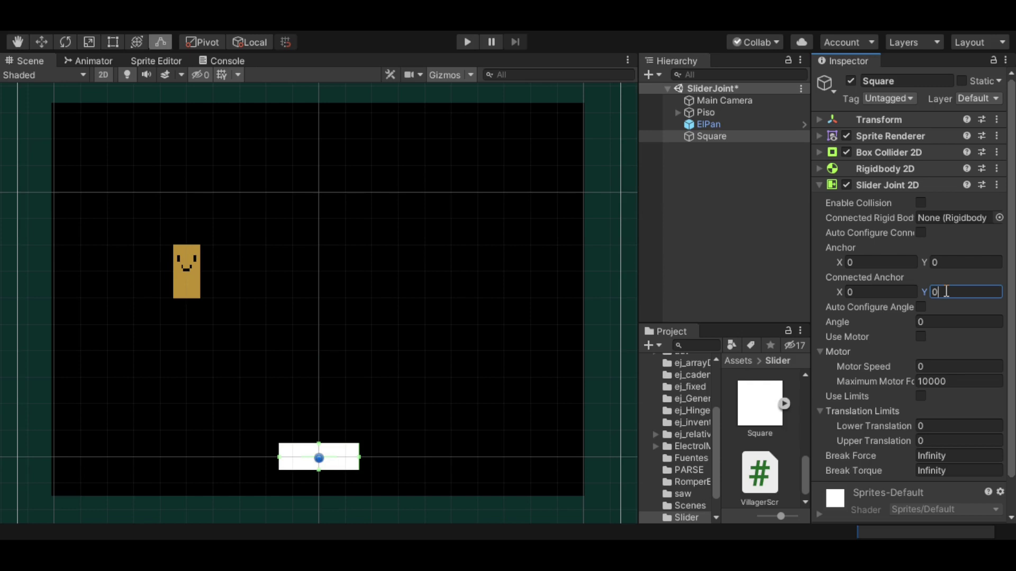
click(936, 262)
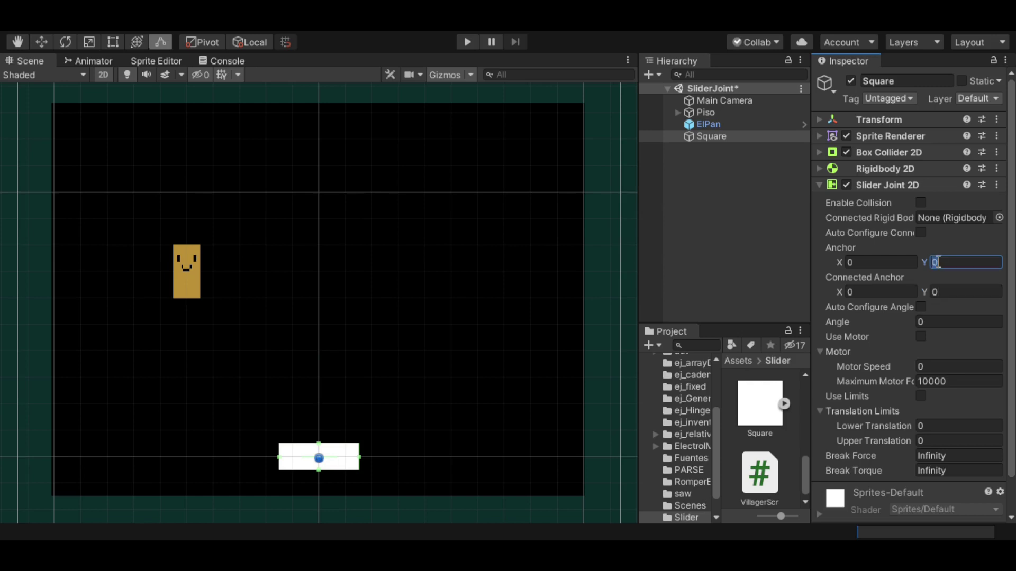
text(-0.5)
click(474, 44)
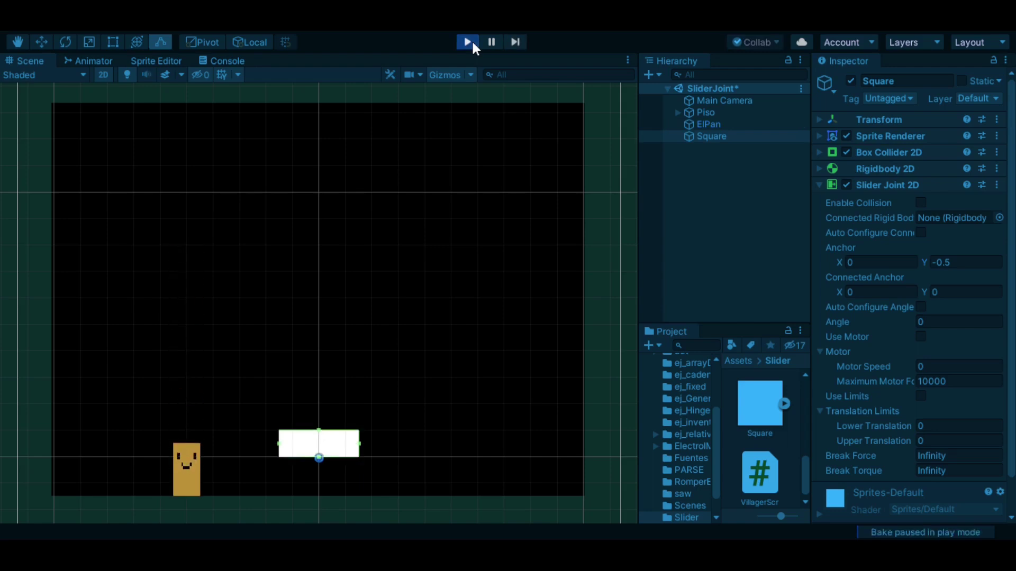
key(space)
key(Right)
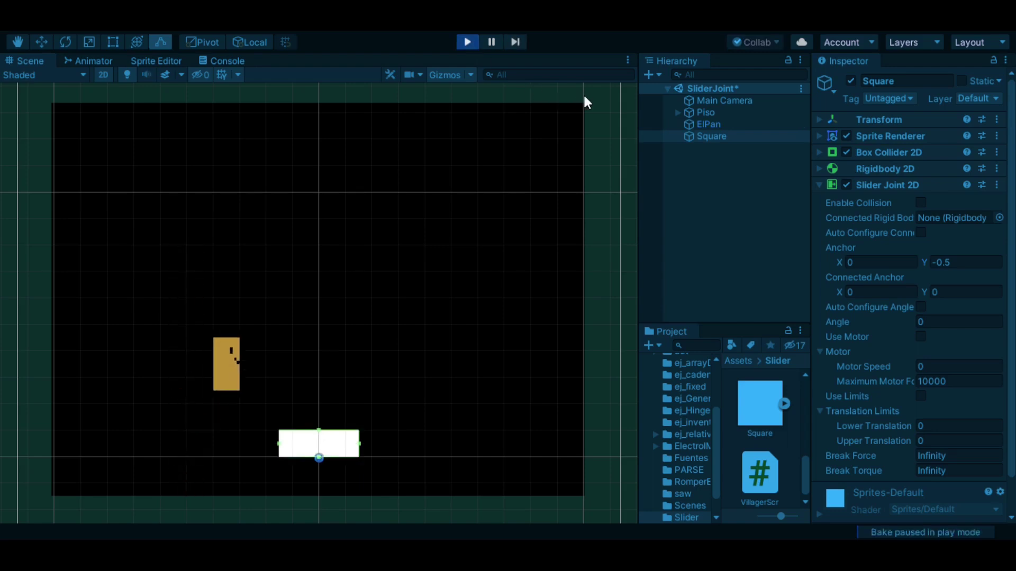
- Try an Anchor Y of -3 in the running scene, and stop play mode
click(958, 263)
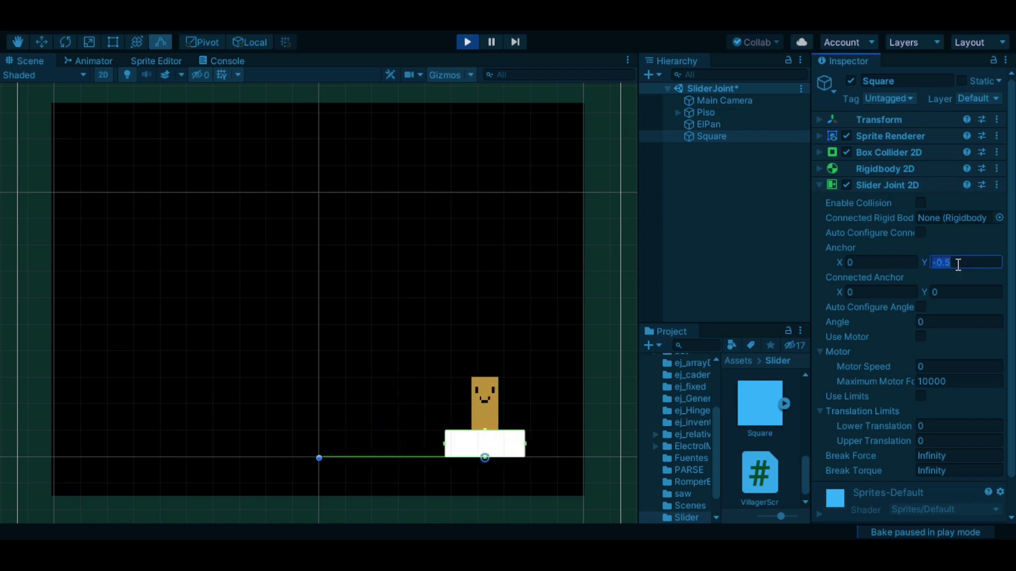
text(-3)
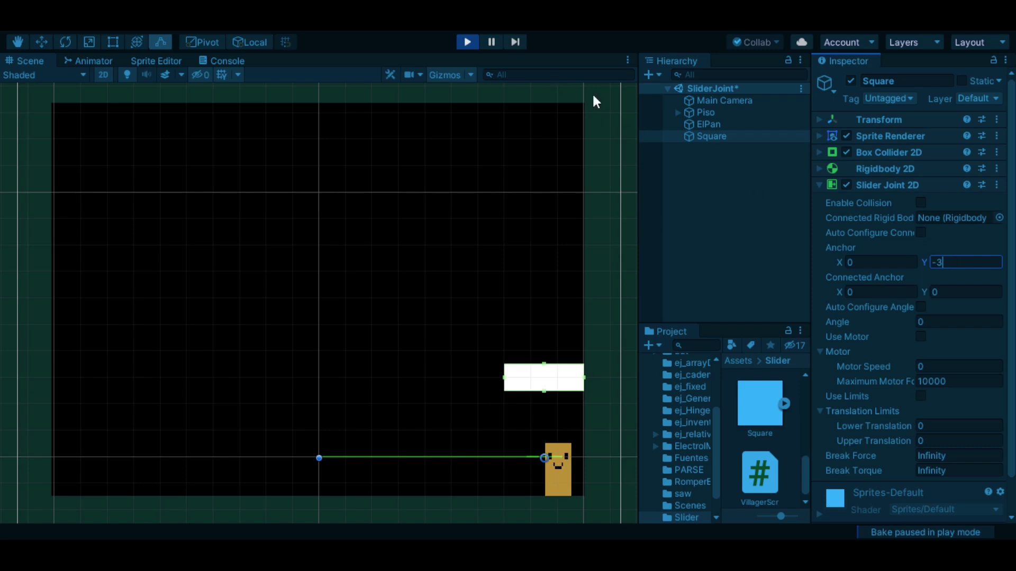
key(Return)
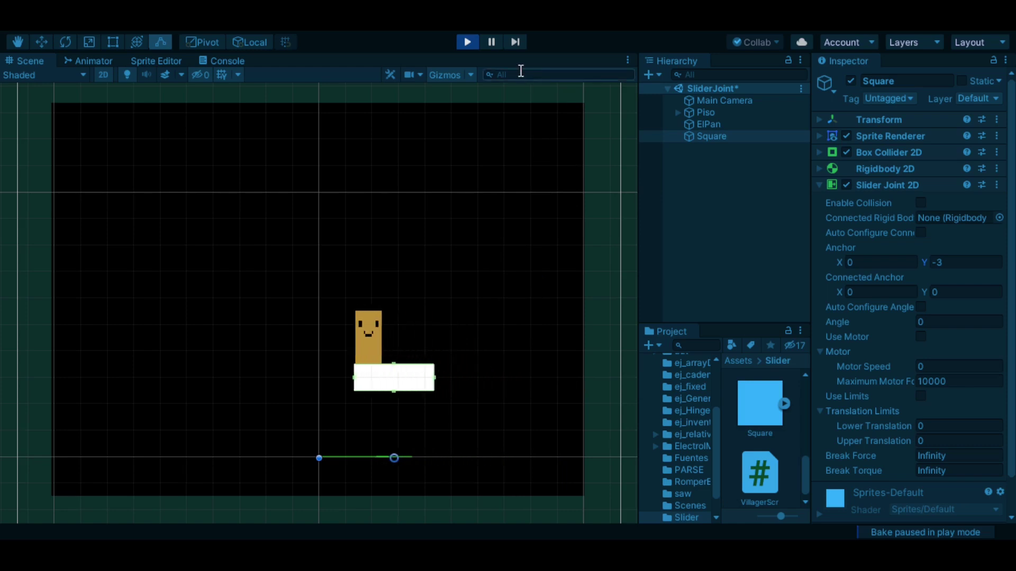
click(470, 41)
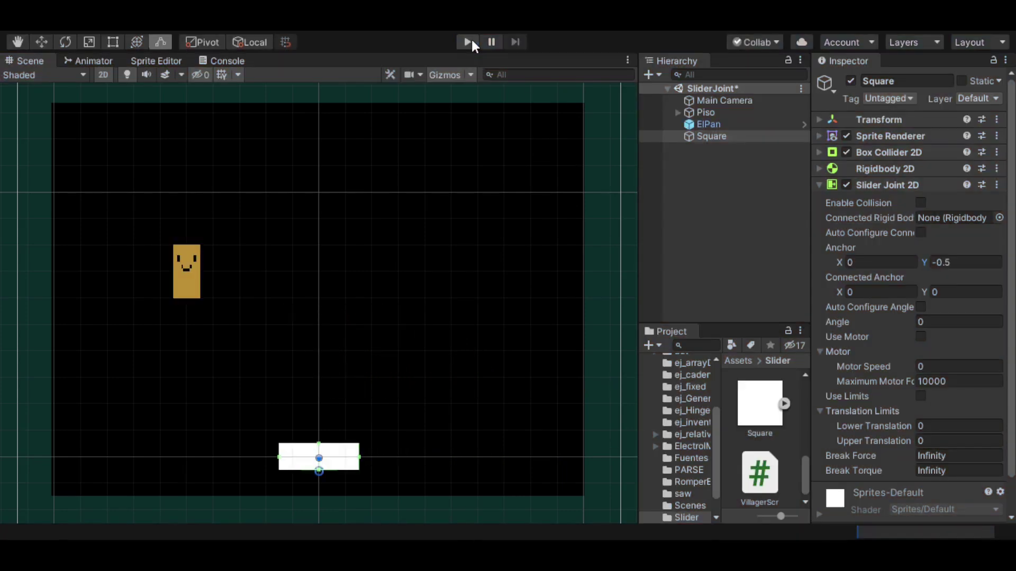
- Set the joint's Anchor Y to 0 and turn on Auto Configure Connected Anchor
click(953, 262)
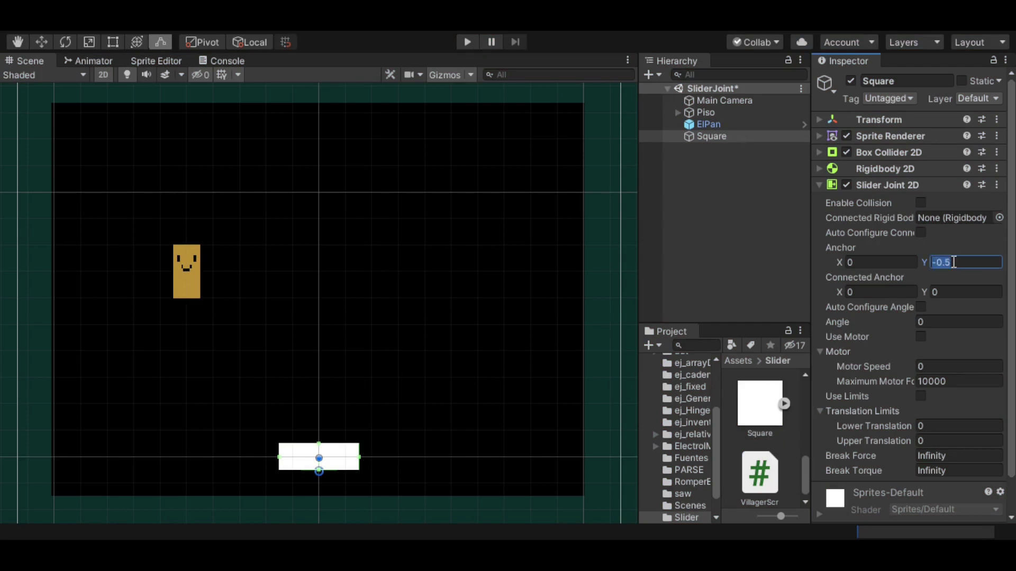
text(0)
click(921, 233)
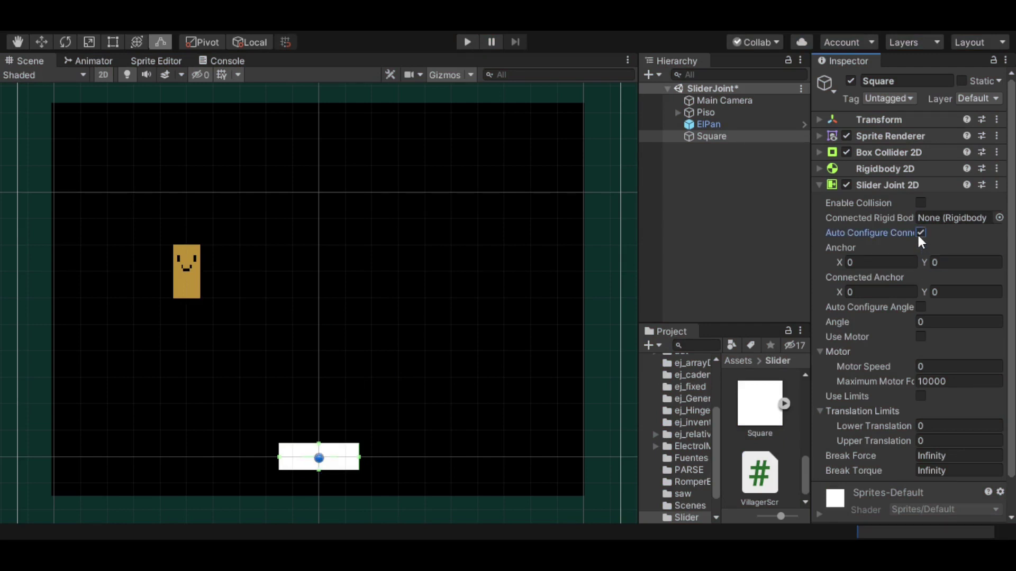
- Move the white platform up and to the right, to about X 6, Y 7.75
click(41, 43)
drag(312, 418, 322, 194)
drag(375, 251, 534, 254)
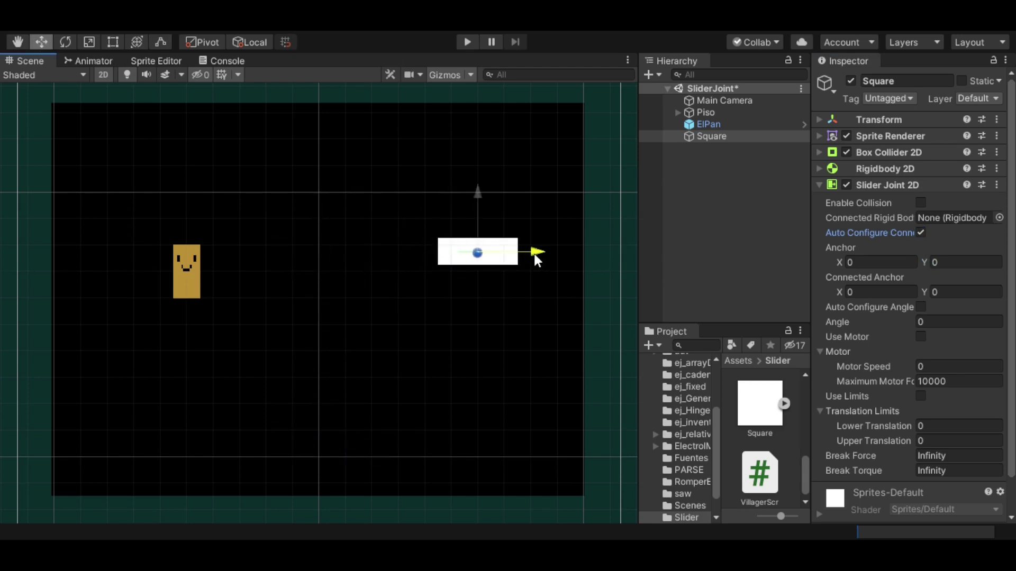
- Duplicate the platform twice, placing one copy at about X 1.25, Y 5 and the other further down and to the left
key(ctrl+d)
drag(487, 198, 475, 270)
drag(544, 324, 419, 316)
key(ctrl+d)
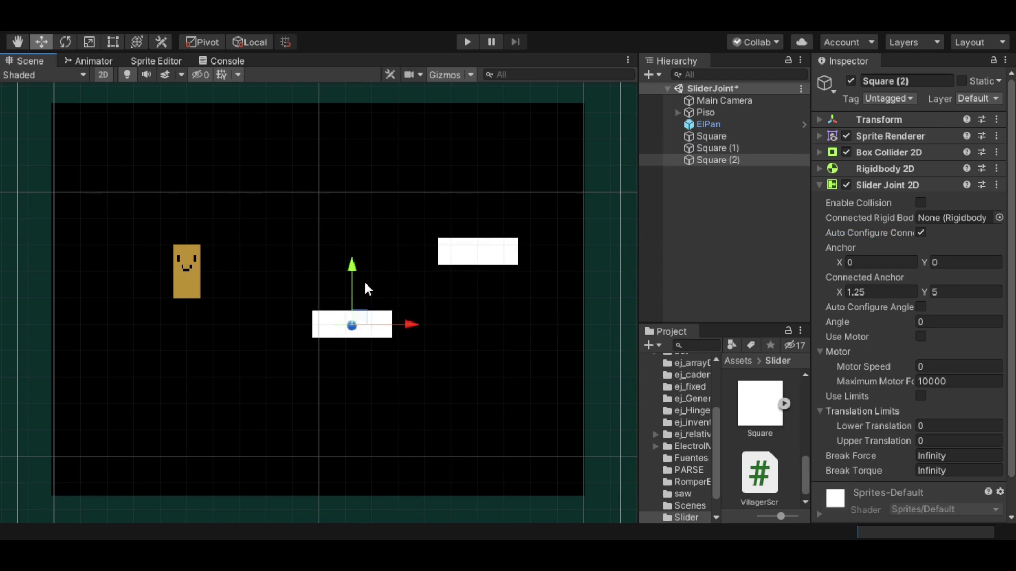
drag(353, 286, 352, 341)
drag(415, 399, 284, 395)
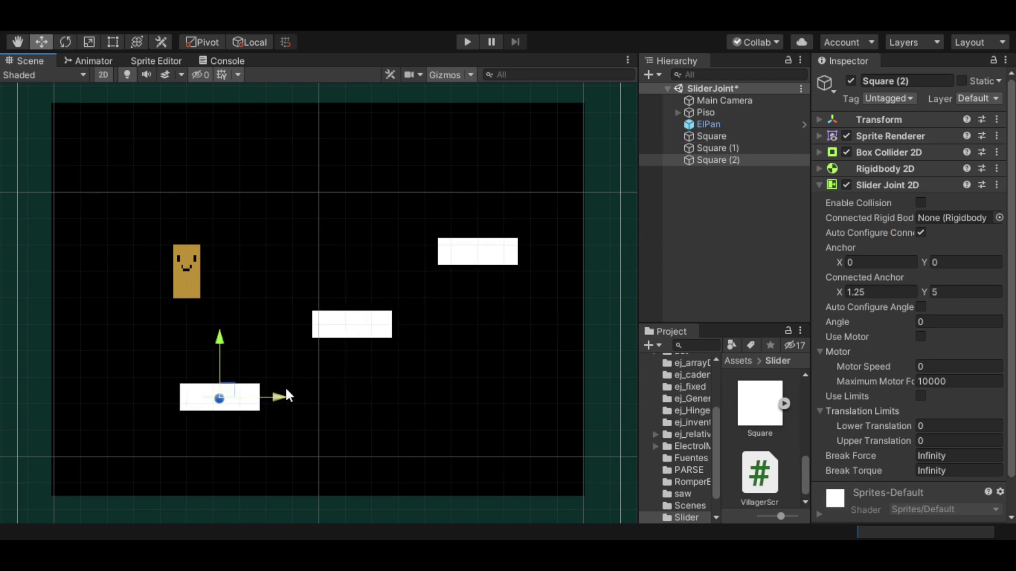
- Check the connected anchors of the middle and upper platforms, and test-play the character across all three platforms
click(348, 325)
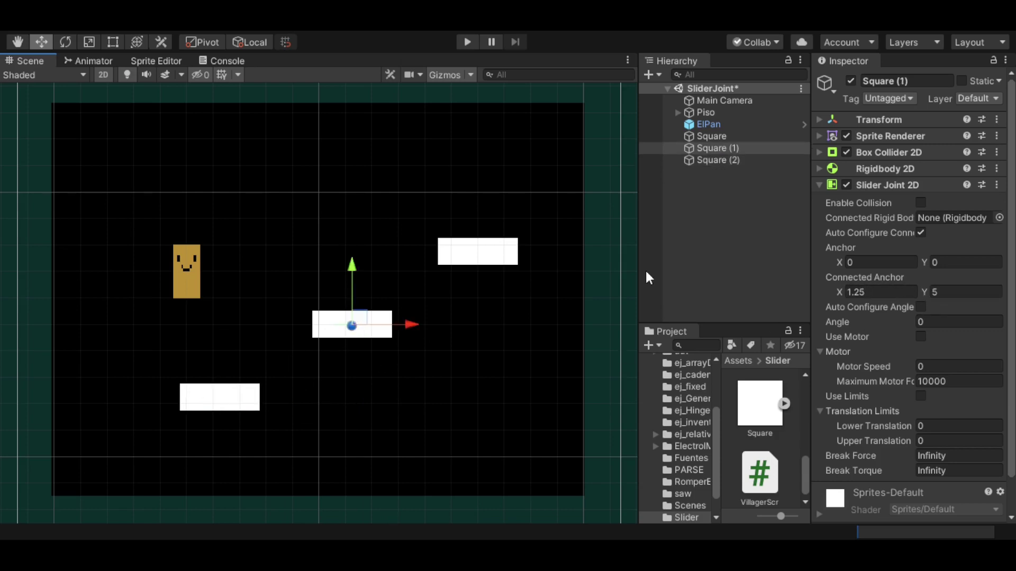
click(478, 248)
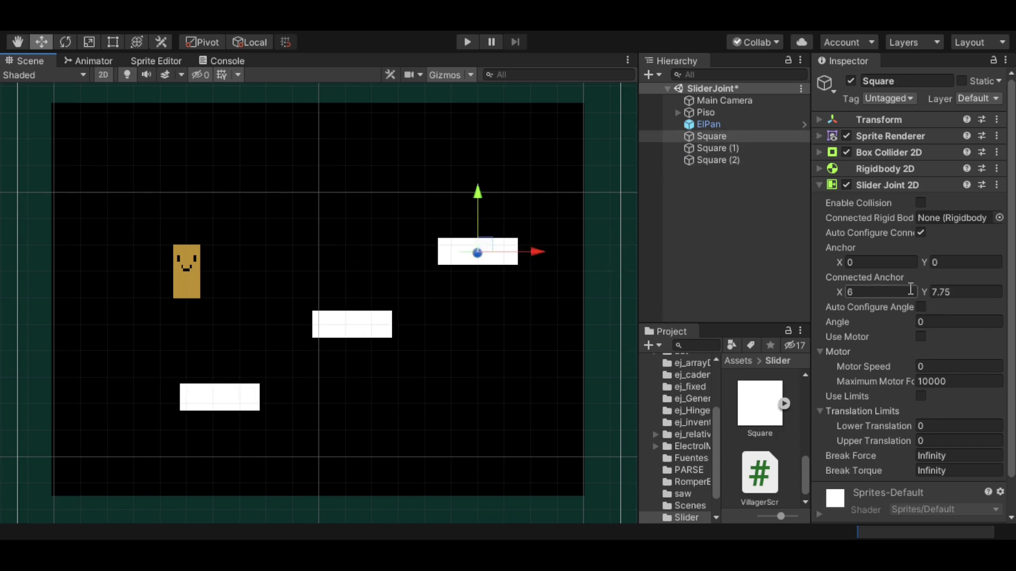
click(470, 39)
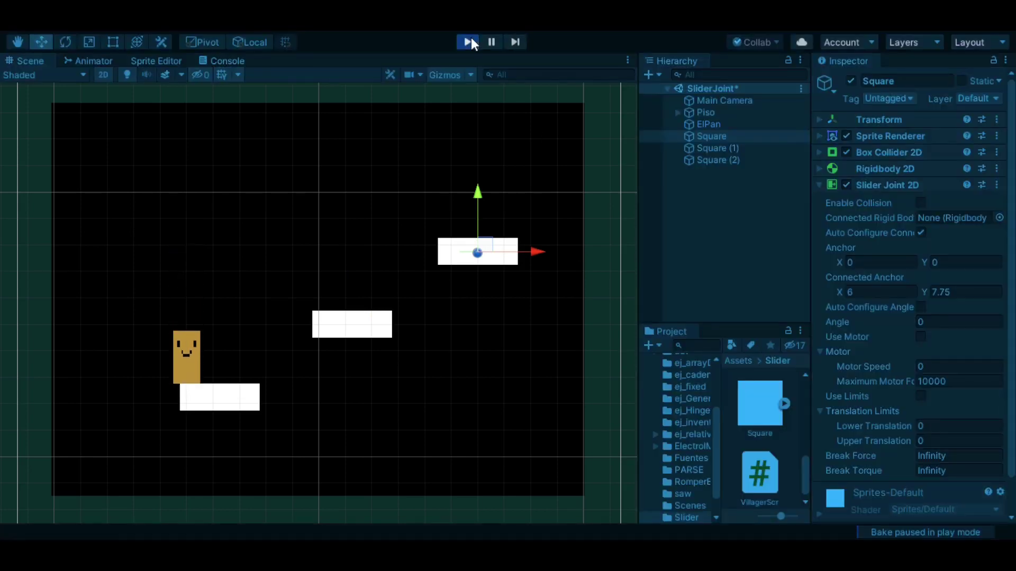
key(Right)
key(space)
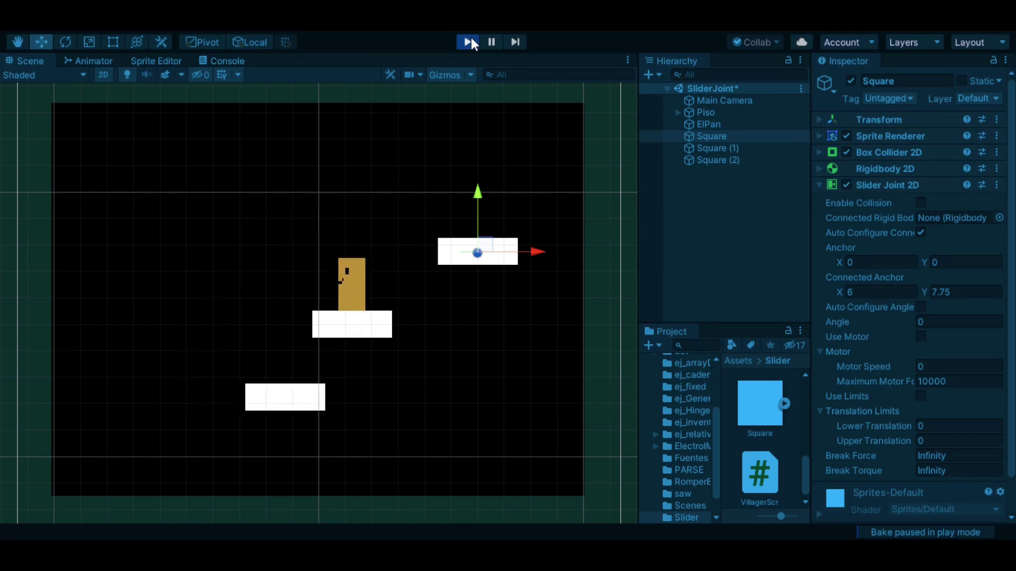
key(Right)
key(space)
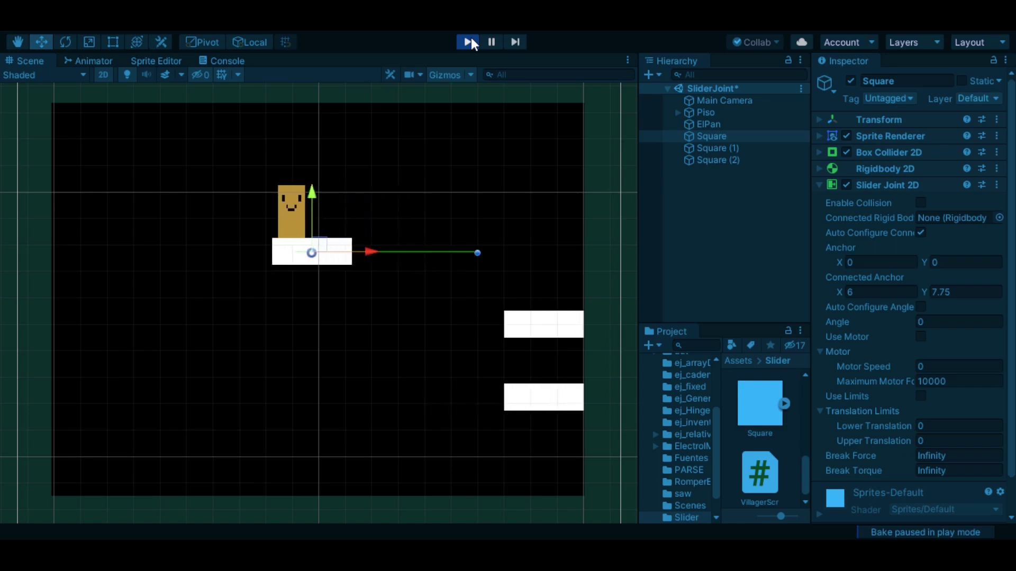
click(468, 42)
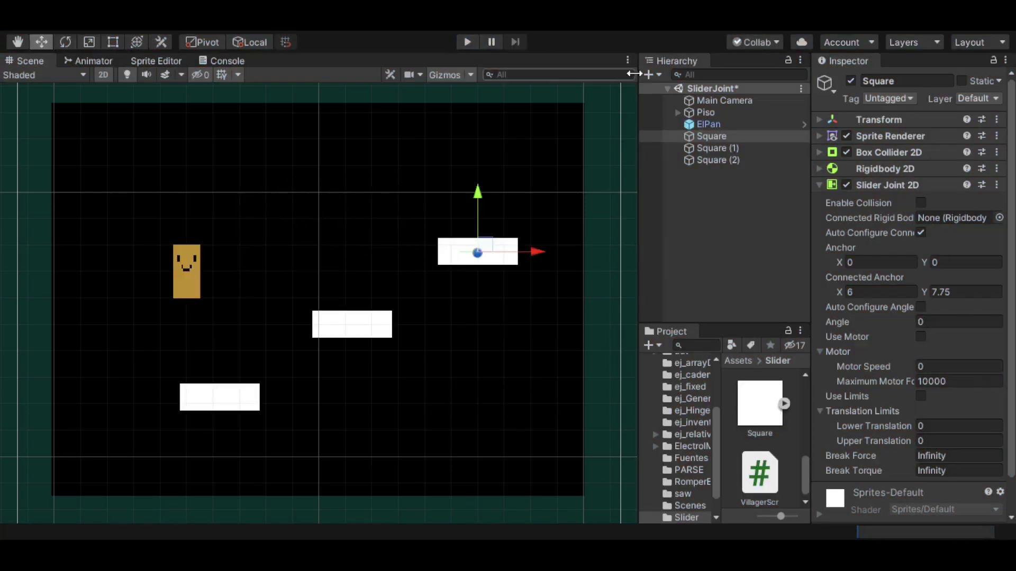
- Turn off Auto Configure Connected Anchor on the original Square and delete its two duplicates
click(920, 233)
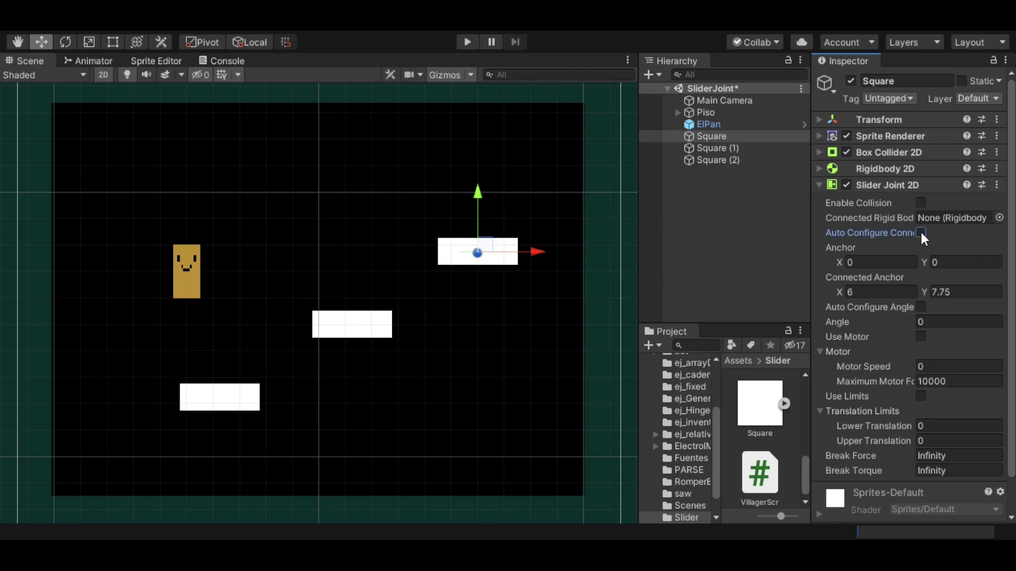
click(718, 160)
shift+click(718, 147)
key(Delete)
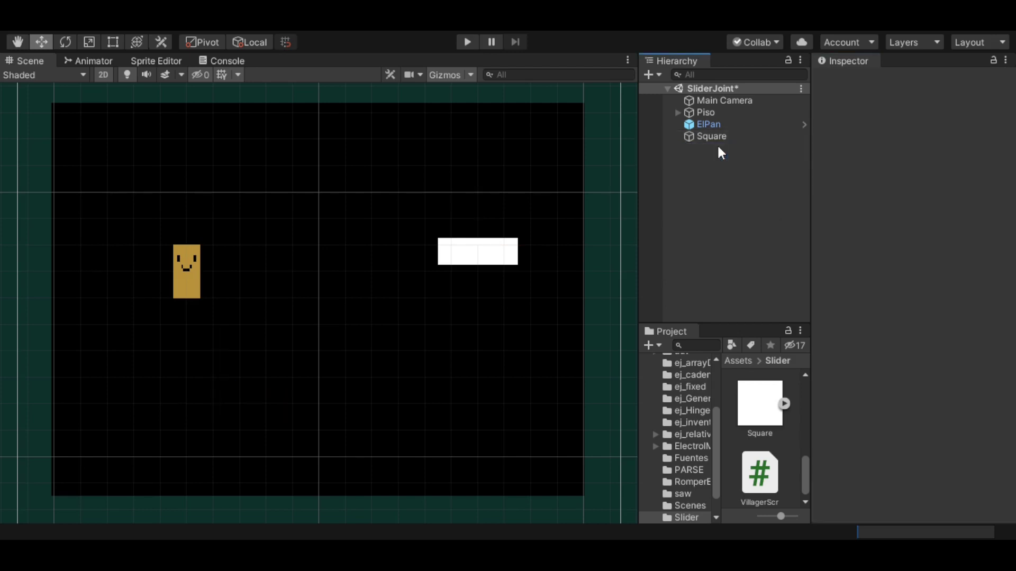
- Set the Square joint's Connected Anchor to X 0, Y 6
click(711, 137)
click(961, 292)
key(BackSpace)
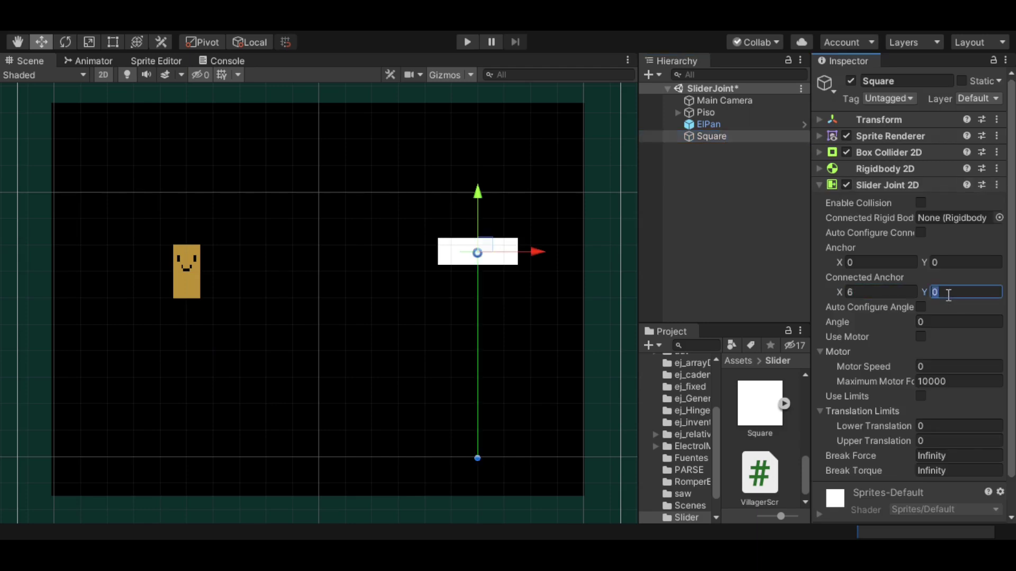
text(6)
double_click(879, 292)
text(0)
- Set the Square's Transform position to X 0, Y 6
click(867, 119)
double_click(939, 137)
text(6)
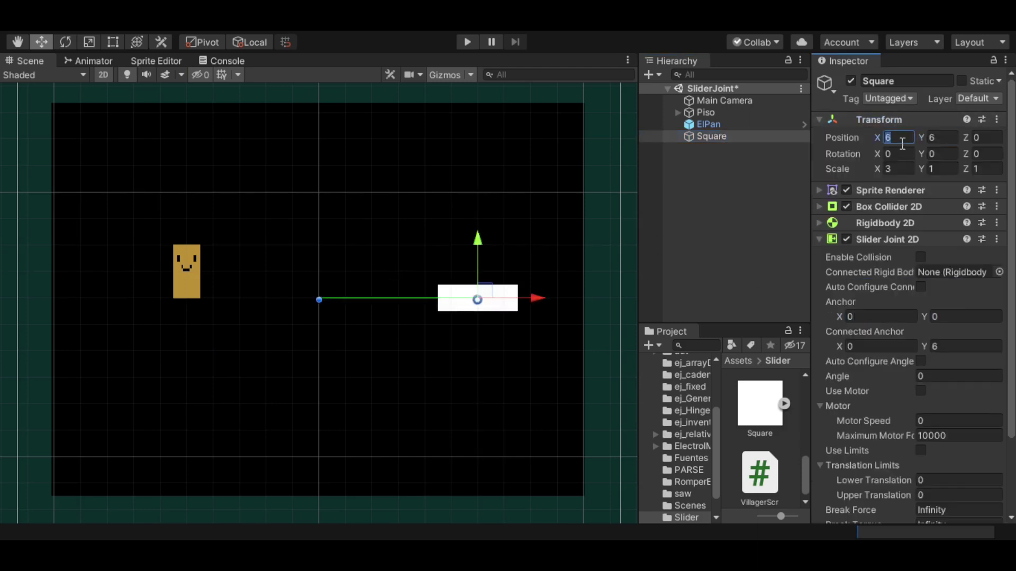
double_click(899, 137)
text(0)
click(868, 119)
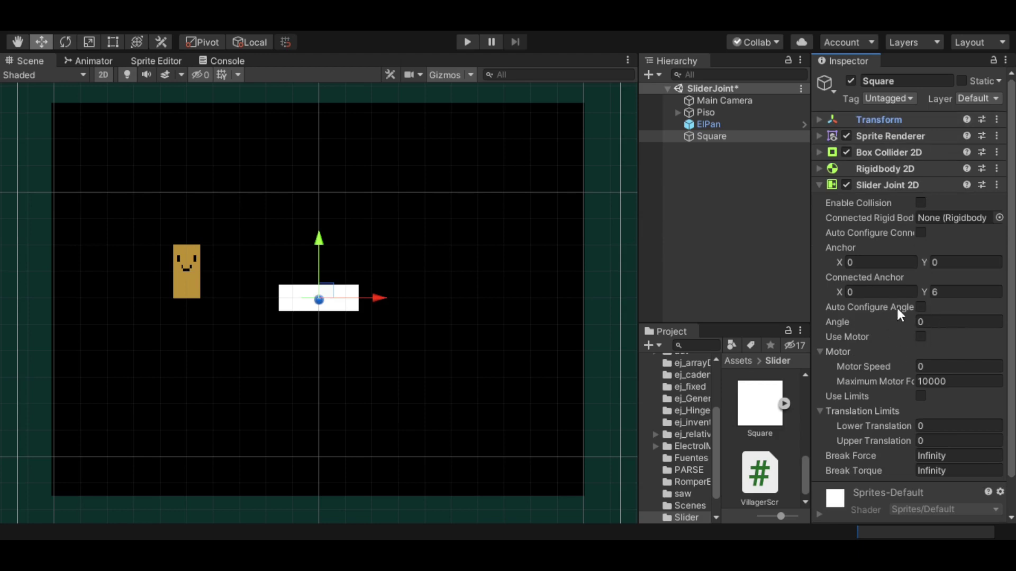
- Set the Square joint's Angle to 77 and enable Use Limits with Lower Translation -3 and Upper Translation 4
click(937, 322)
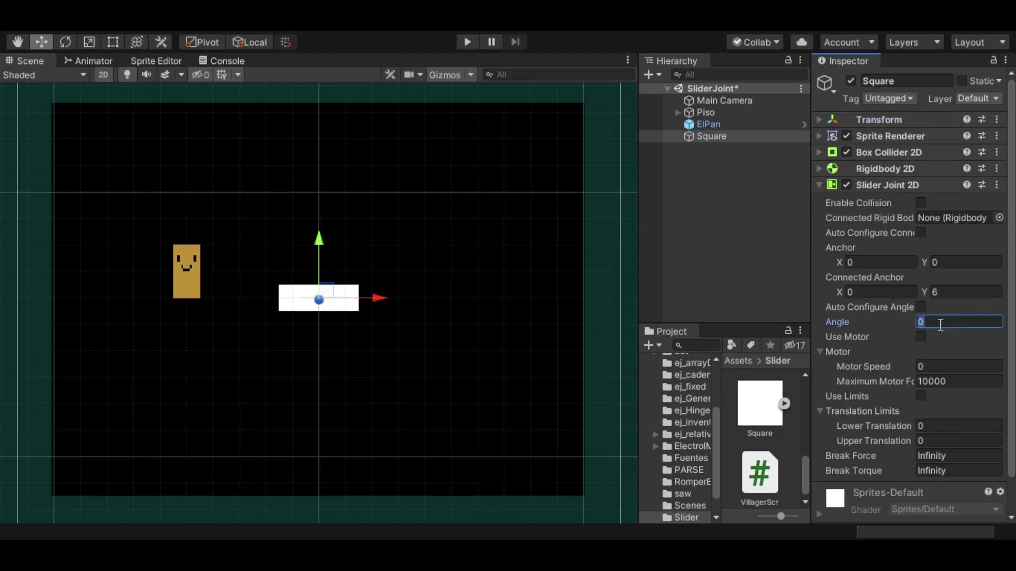
text(77)
click(921, 401)
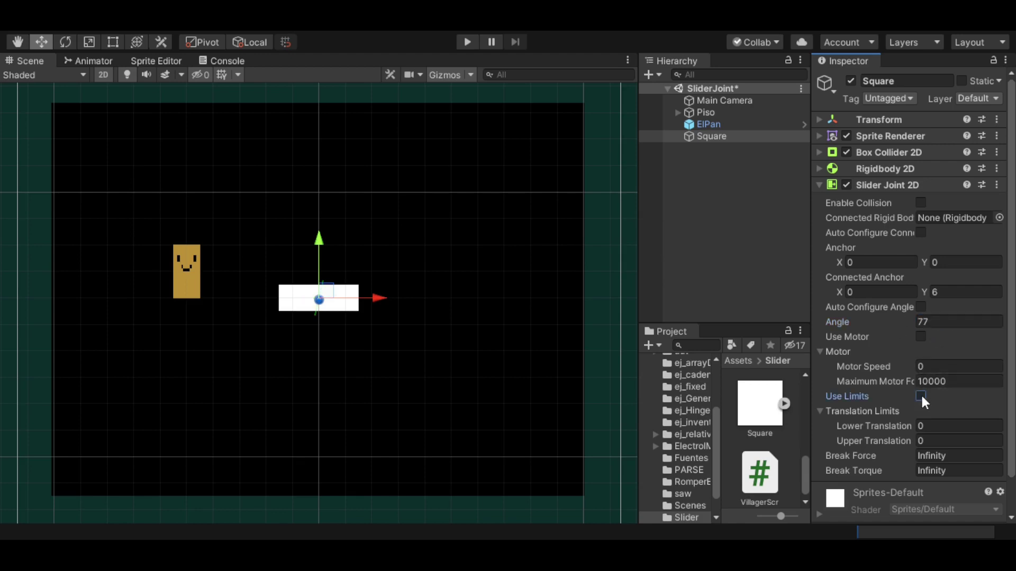
click(929, 423)
text(-3)
click(936, 442)
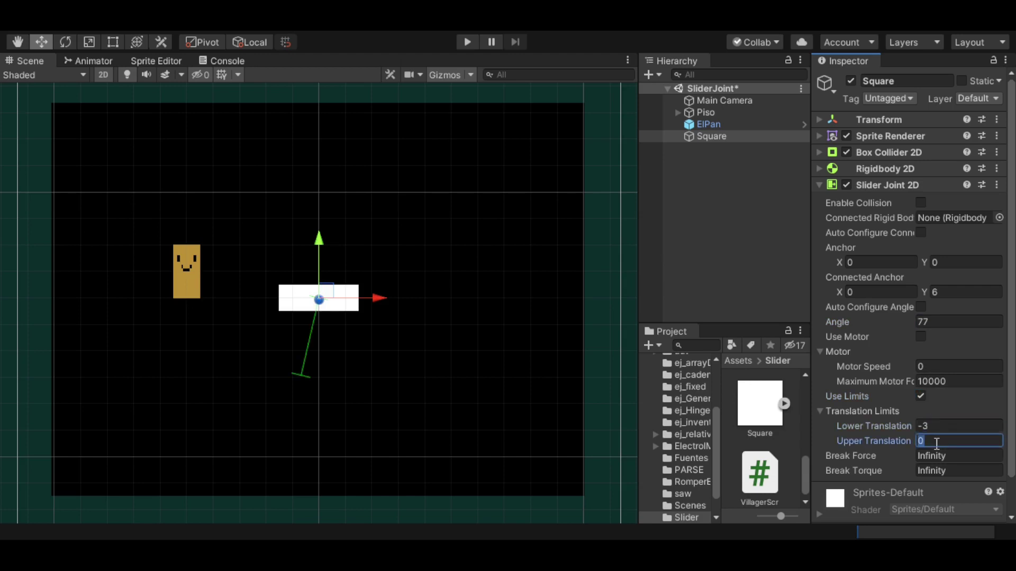
text(4)
- Play-test the angled platform with Use Motor enabled, trying Motor Speed values of 1, -1 and -2, and stop the game
click(468, 42)
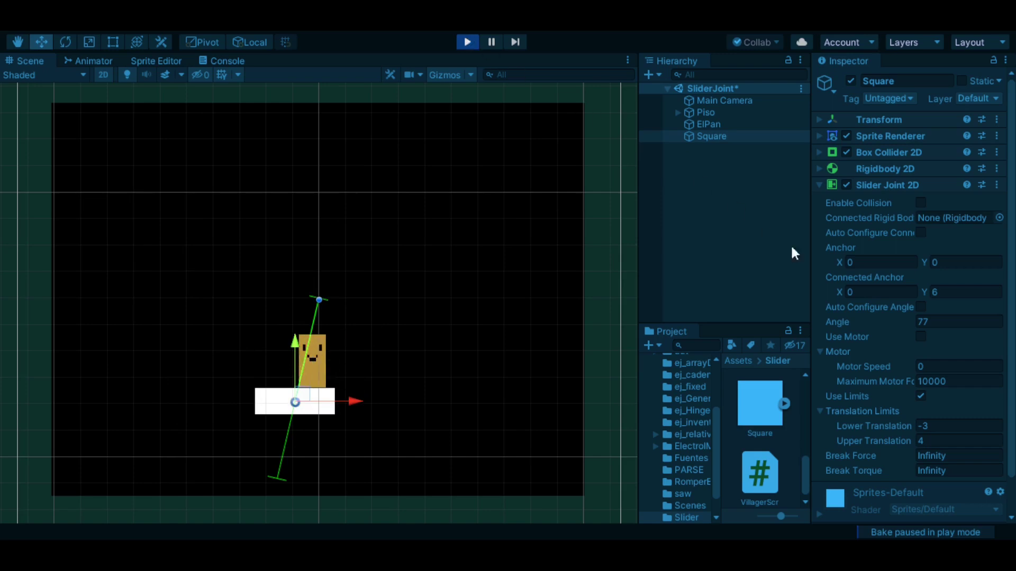
click(921, 337)
click(924, 367)
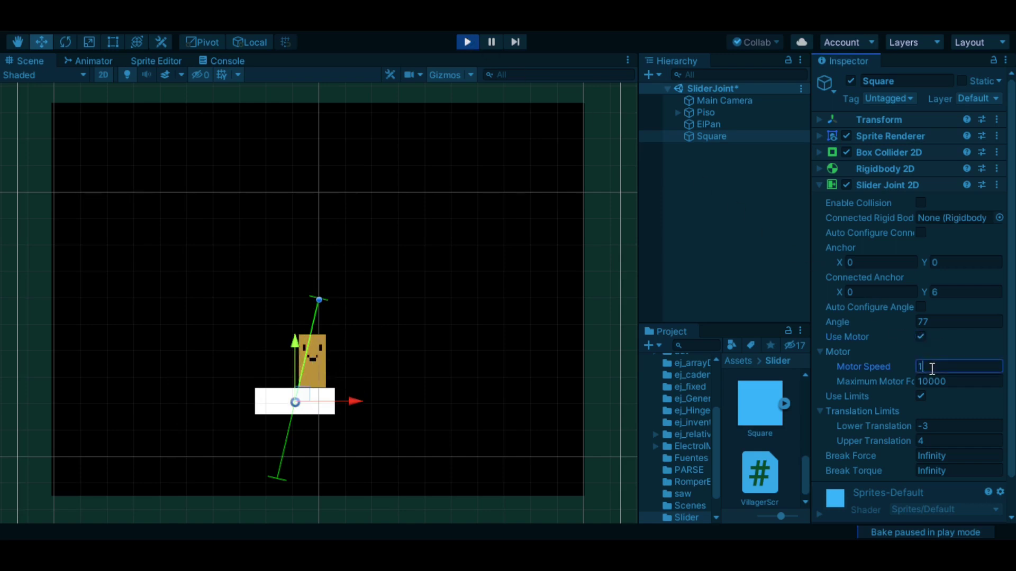
text(-)
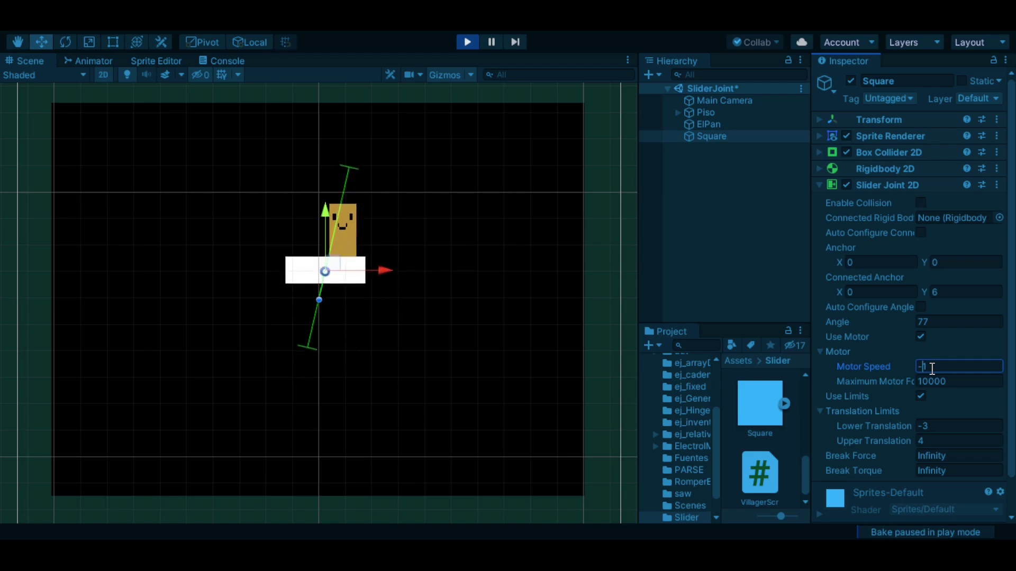
key(BackSpace)
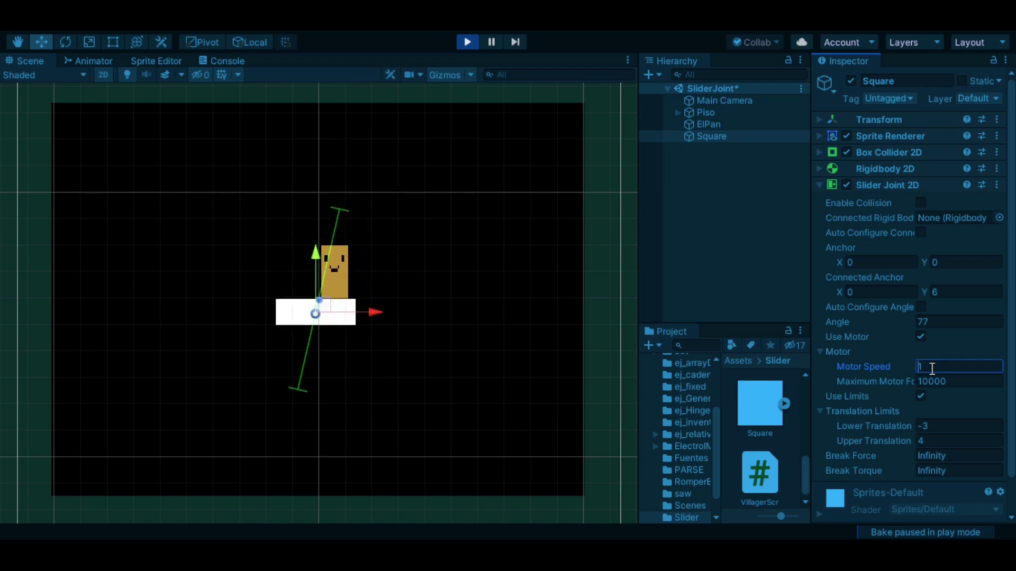
text(-)
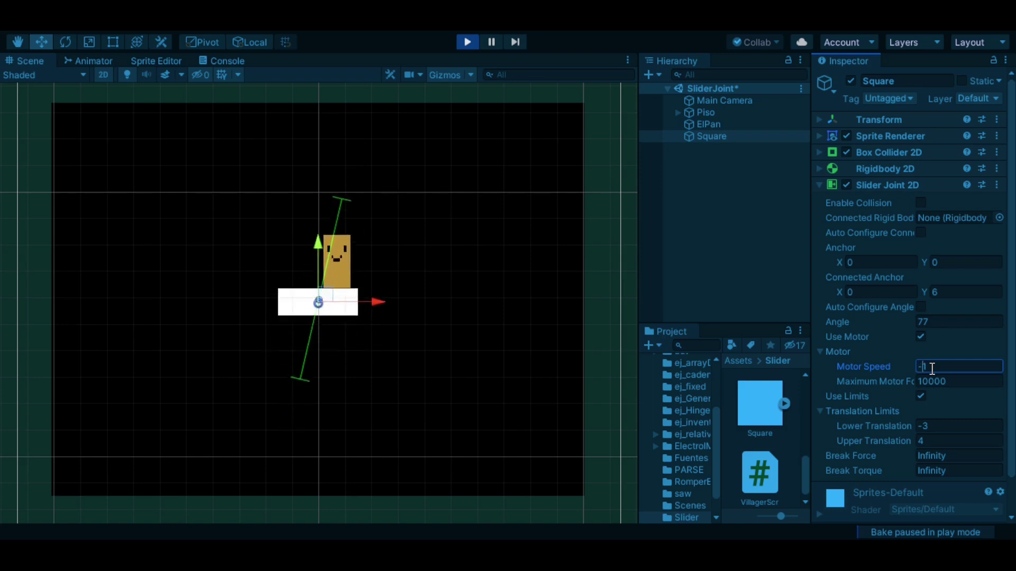
key(BackSpace)
text(2)
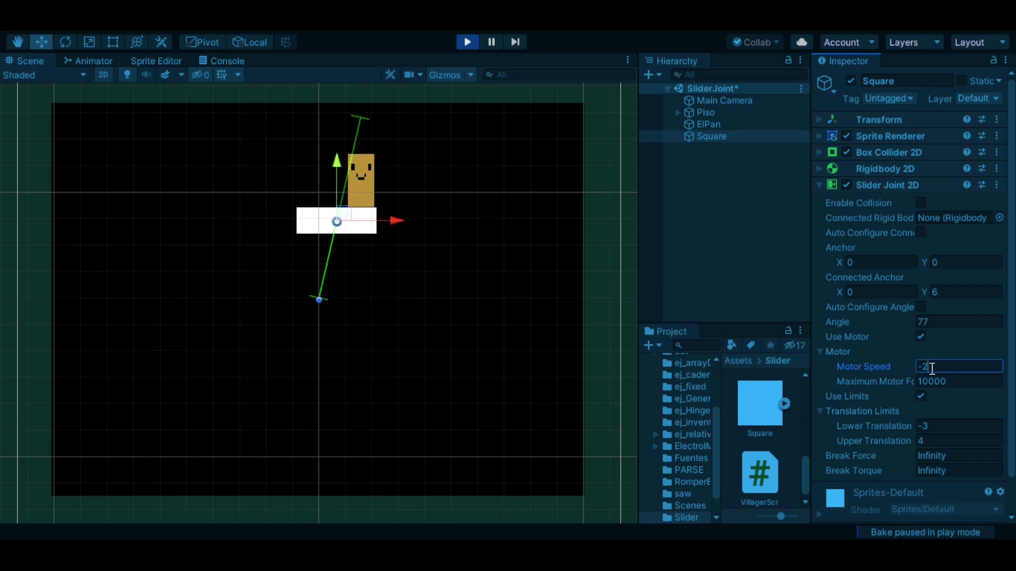
click(465, 43)
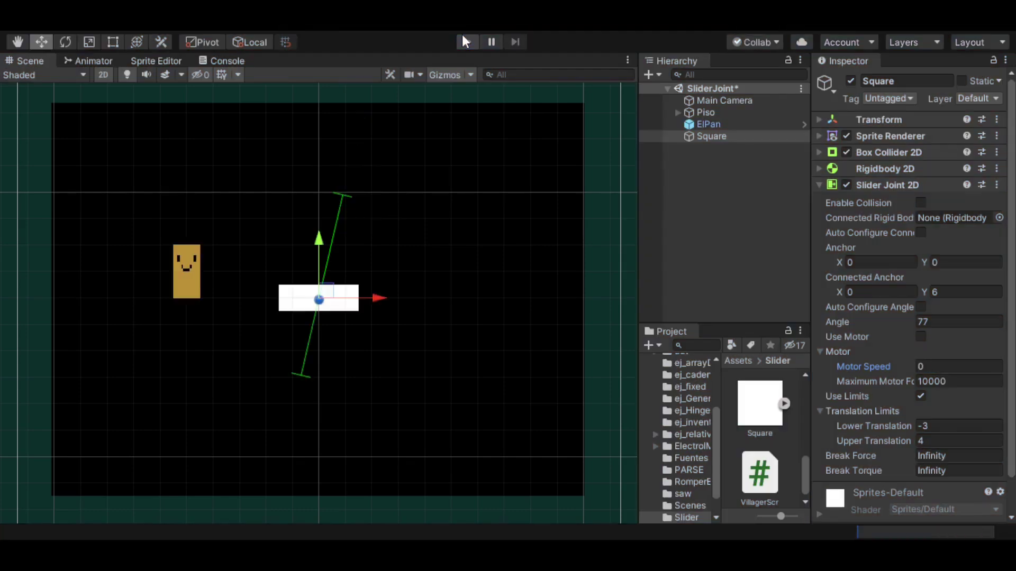
- Reset the joint's Angle to 0, enable Auto Configure Angle, and move the Square around to a spot below and right of its connected anchor
click(934, 324)
text(0)
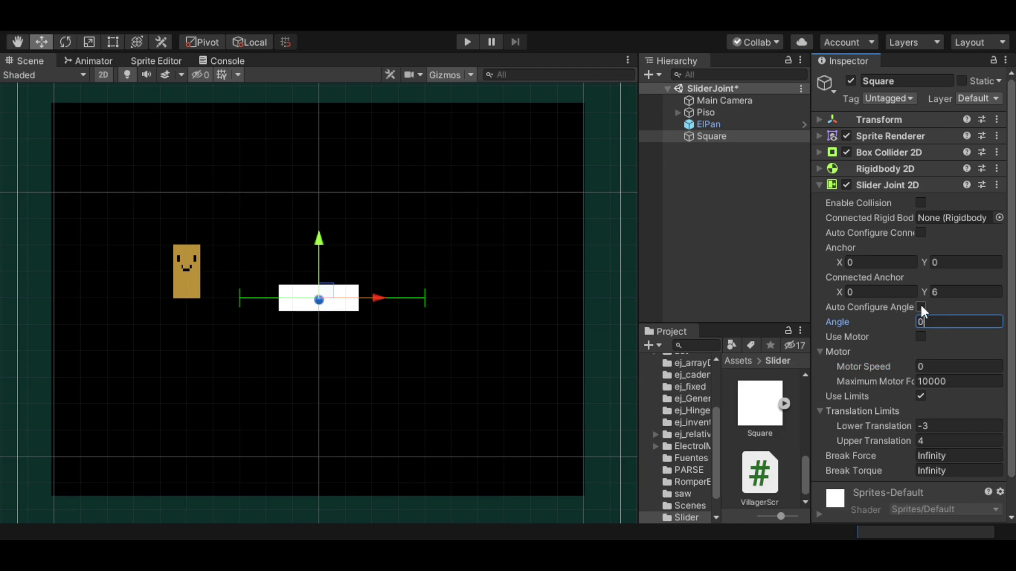
click(921, 307)
drag(318, 297, 325, 243)
drag(270, 189, 271, 301)
drag(328, 356, 431, 365)
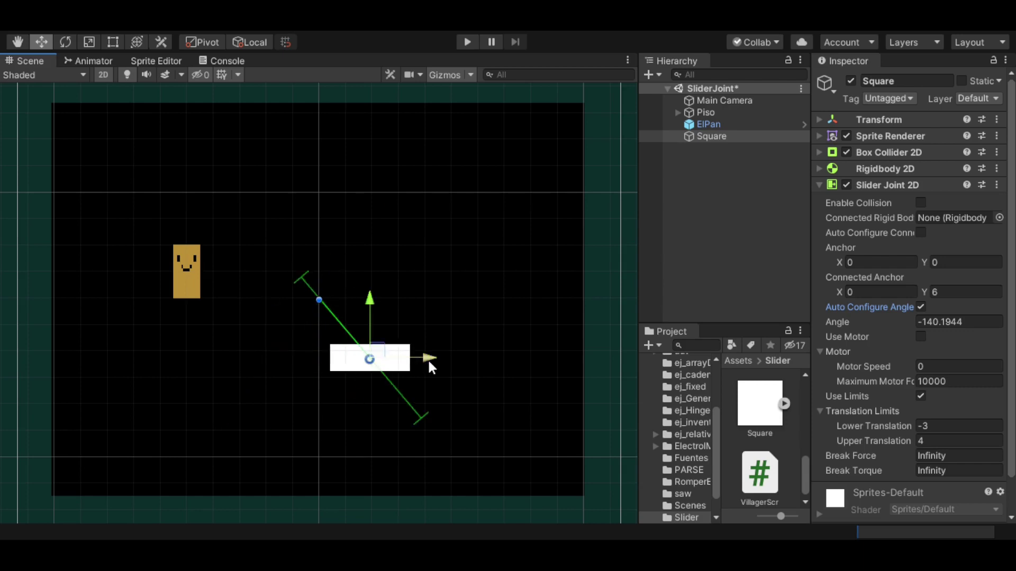
- Play-test the auto-angled platform with Use Motor enabled and Motor Speed set to -1, and stop the game
click(464, 46)
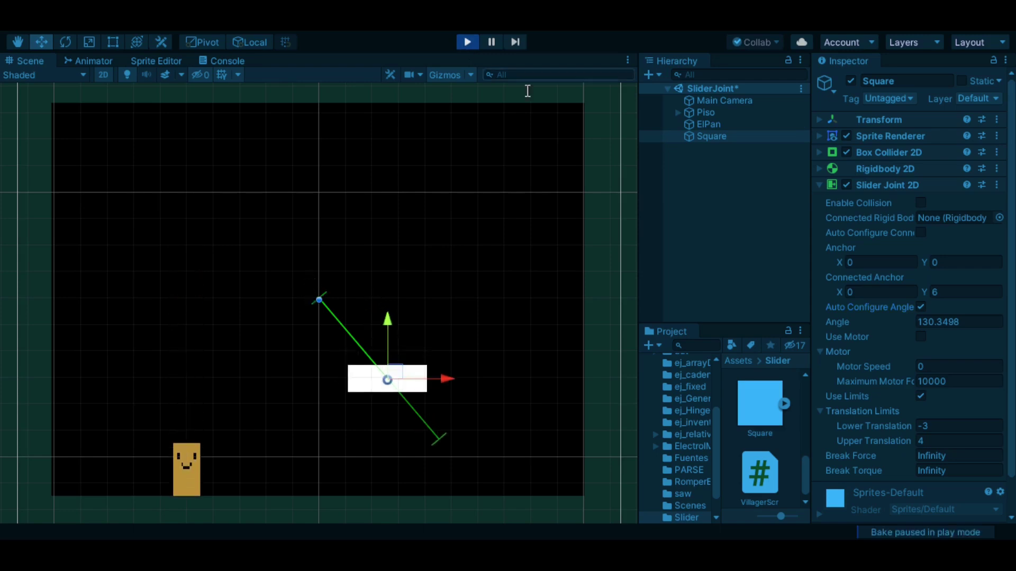
click(921, 337)
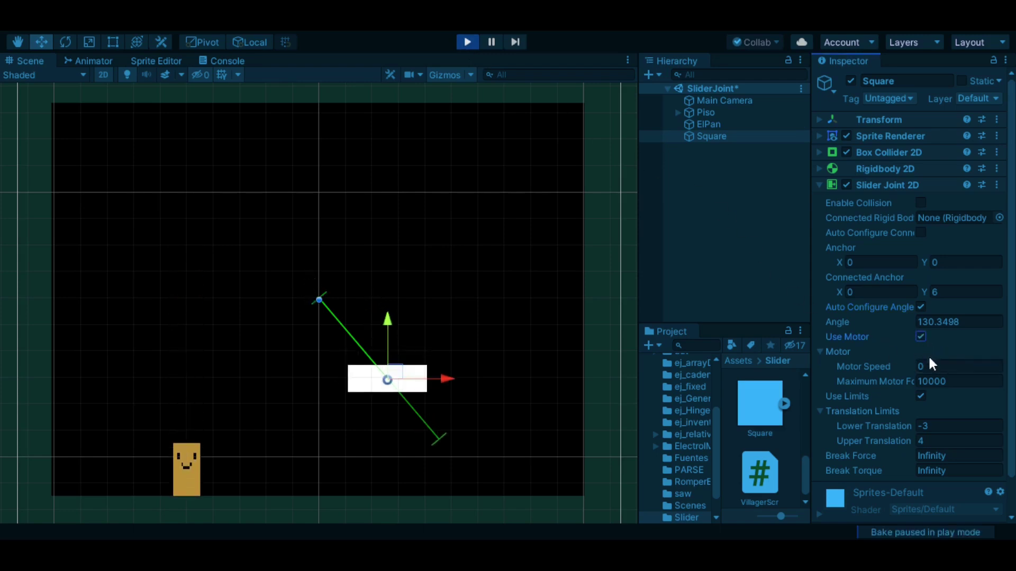
click(933, 365)
text(-1)
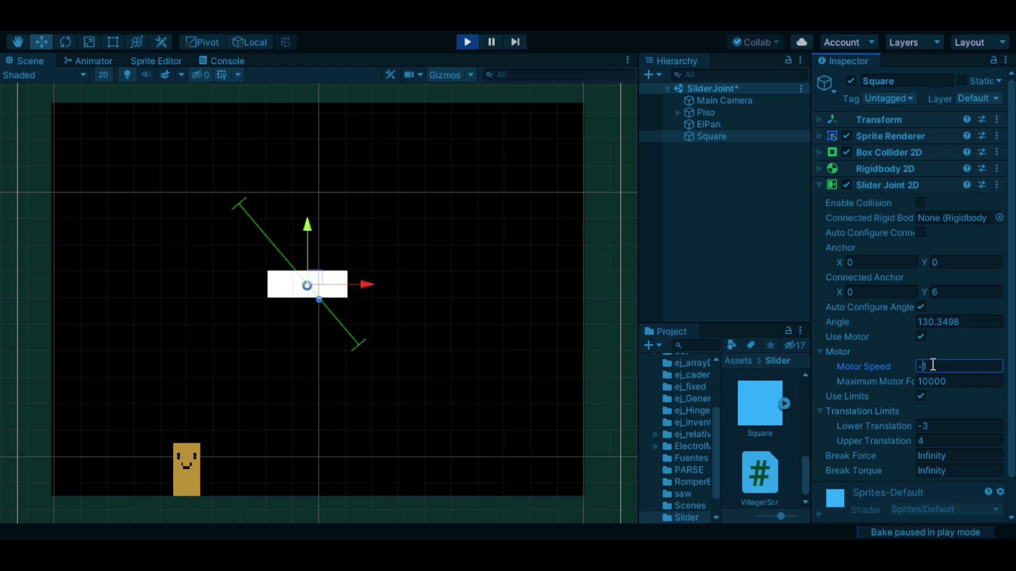
click(461, 38)
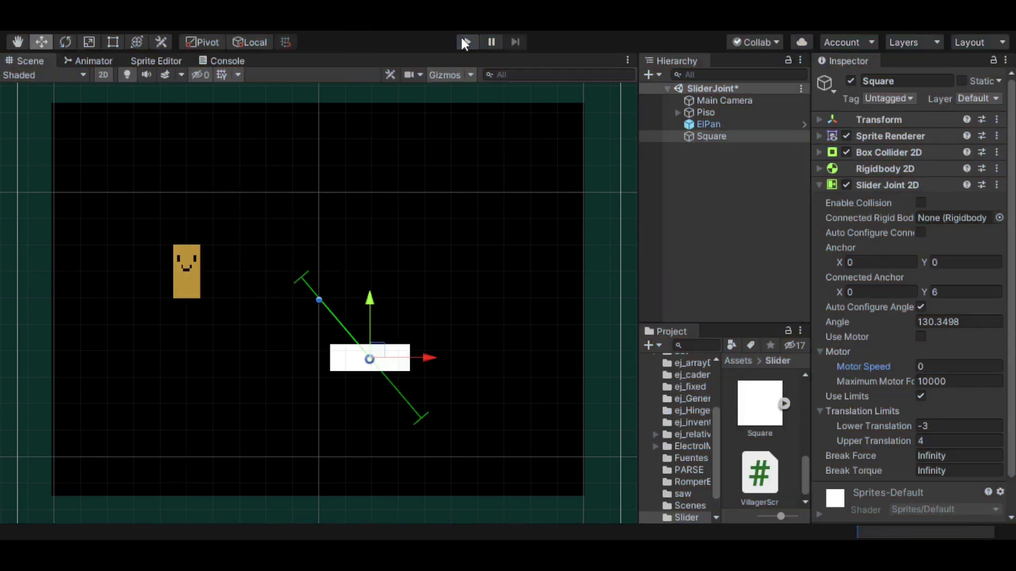
- Turn off Auto Configure Angle on the Square's joint and set its Angle and Connected Anchor Y to 0
click(920, 307)
click(958, 322)
text(0)
click(965, 292)
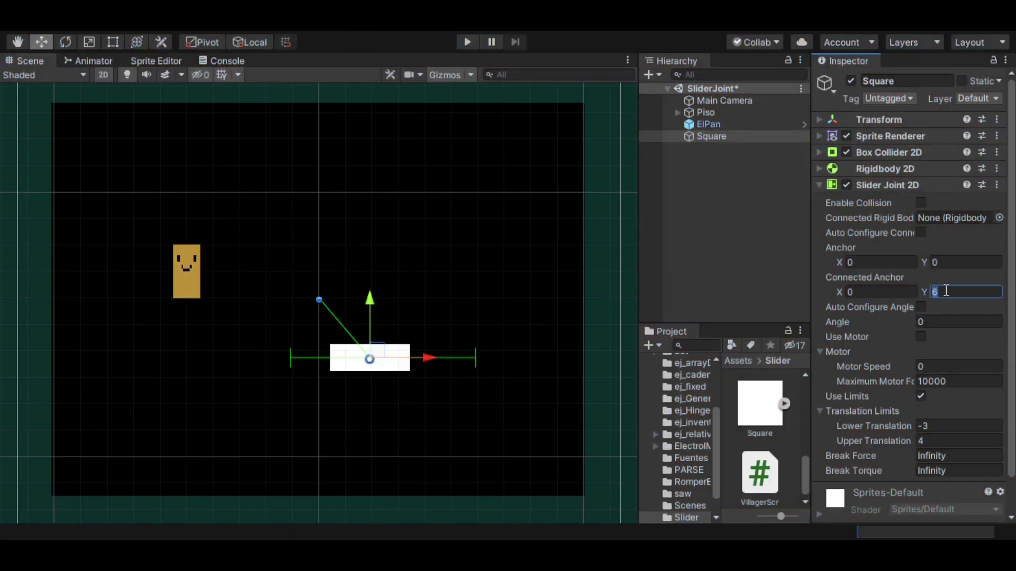
text(0)
- Set the Square's Transform position to X 0, Y 0
click(899, 119)
click(938, 138)
text(0)
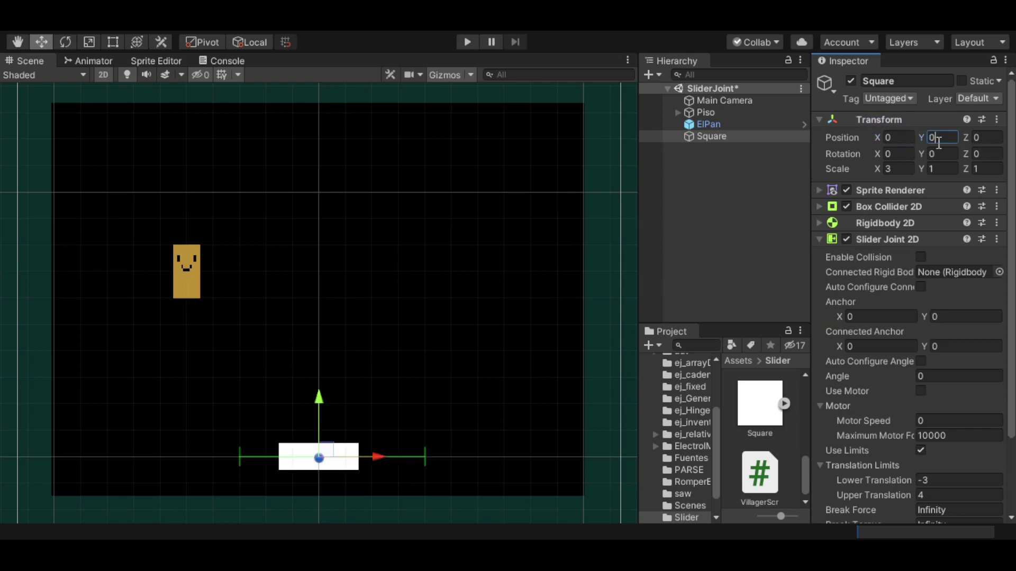
- Move the ElPan character down onto the floor, just left of the Square platform
click(708, 124)
drag(186, 213, 200, 410)
drag(245, 474, 284, 471)
- Assign ElPan as the Square joint's Connected Rigid Body and play-test it, enabling Enable Collision during play
click(711, 136)
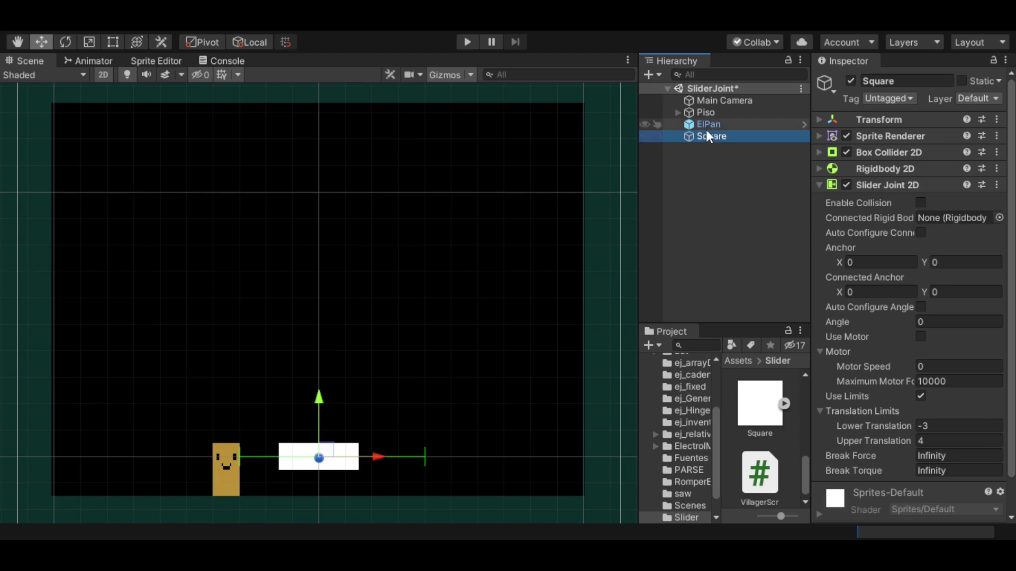
drag(706, 126, 944, 219)
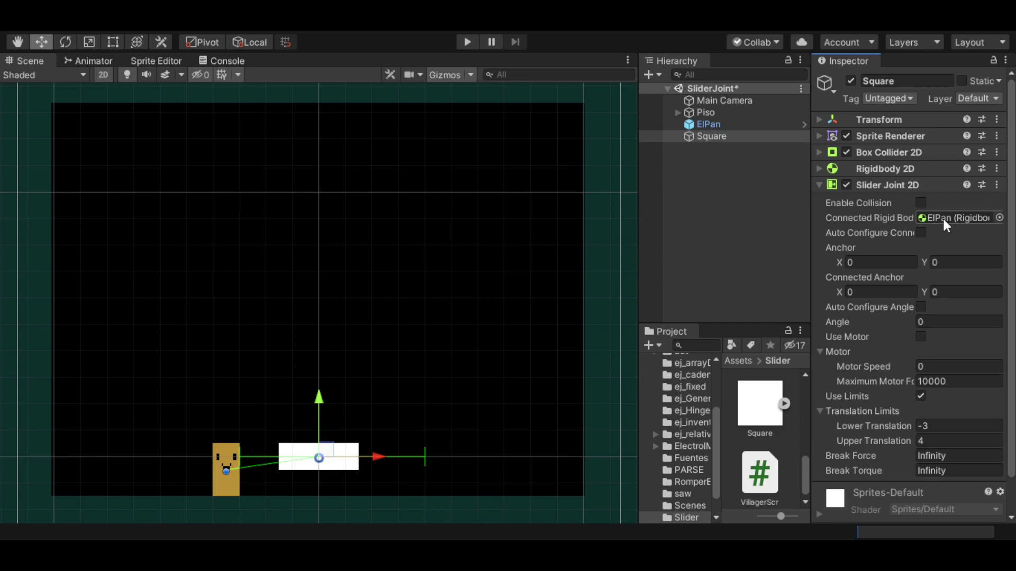
click(468, 42)
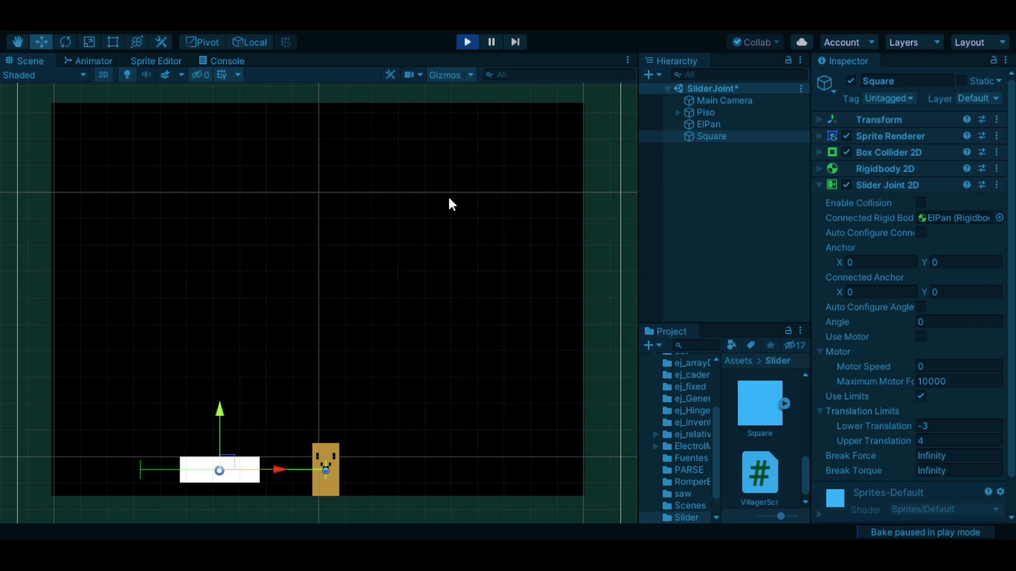
click(921, 203)
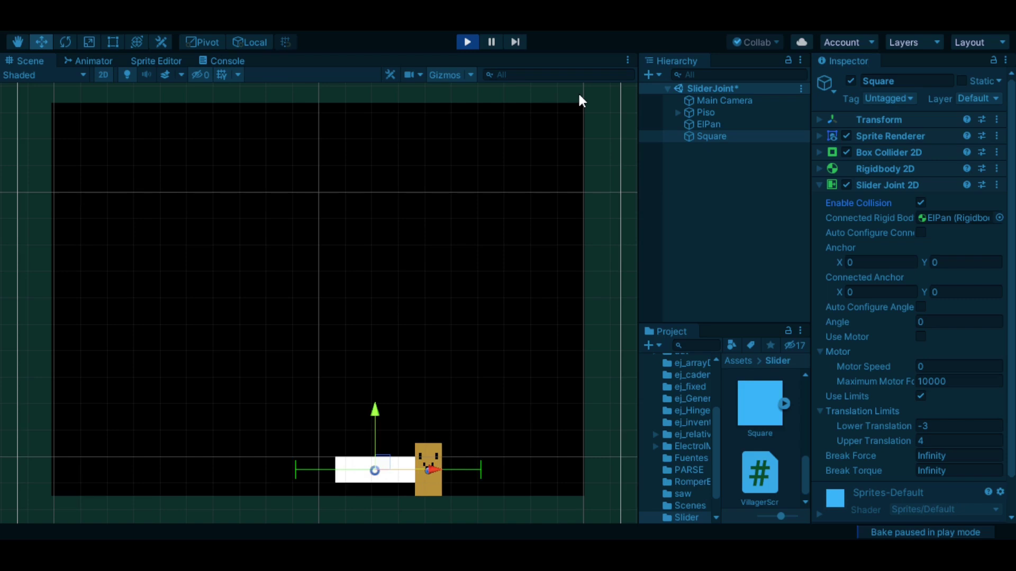
click(468, 42)
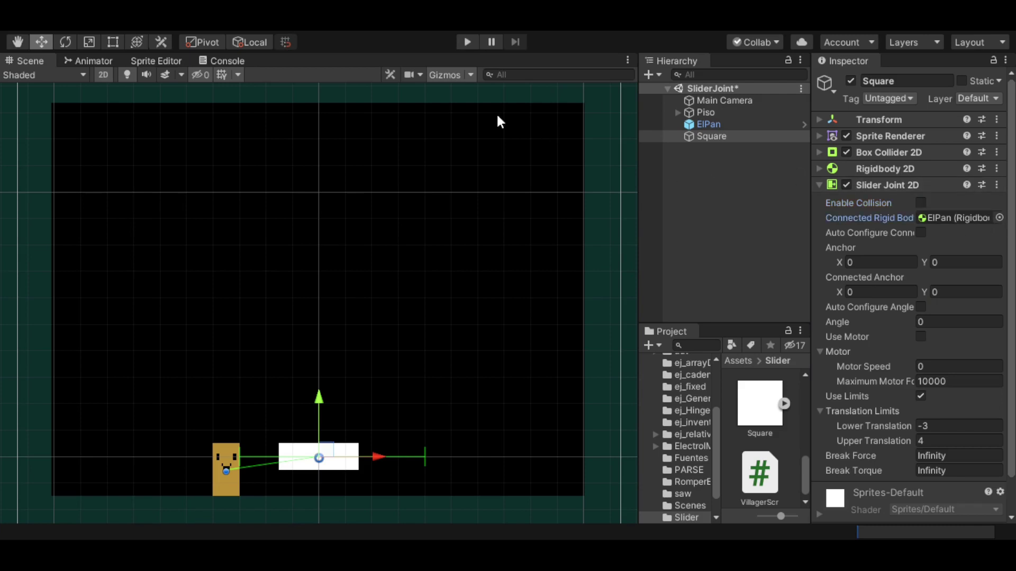
- Clear the Square joint's Connected Rigid Body and enable Use Motor with Motor Speed 3
key(Delete)
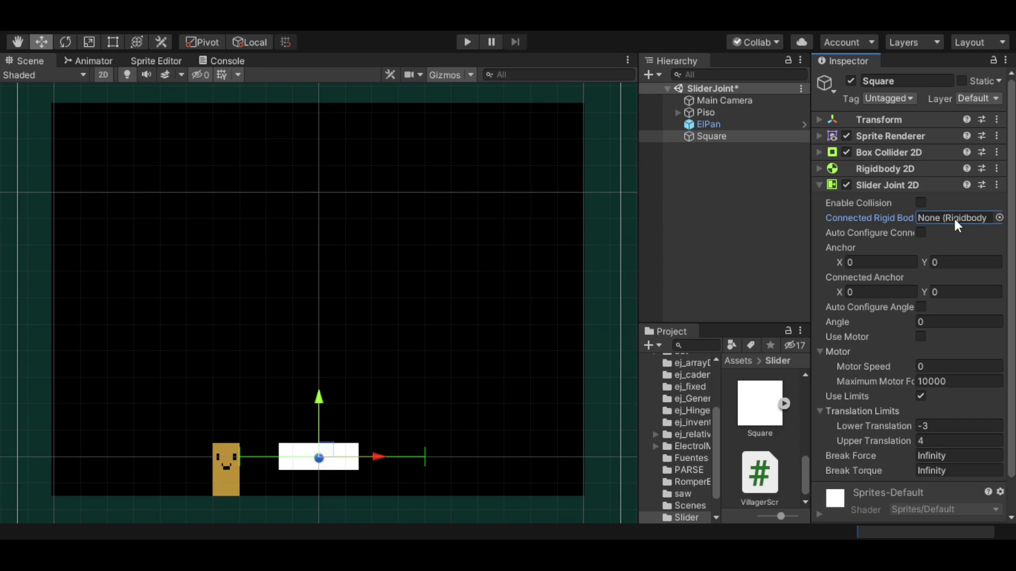
click(920, 336)
click(934, 366)
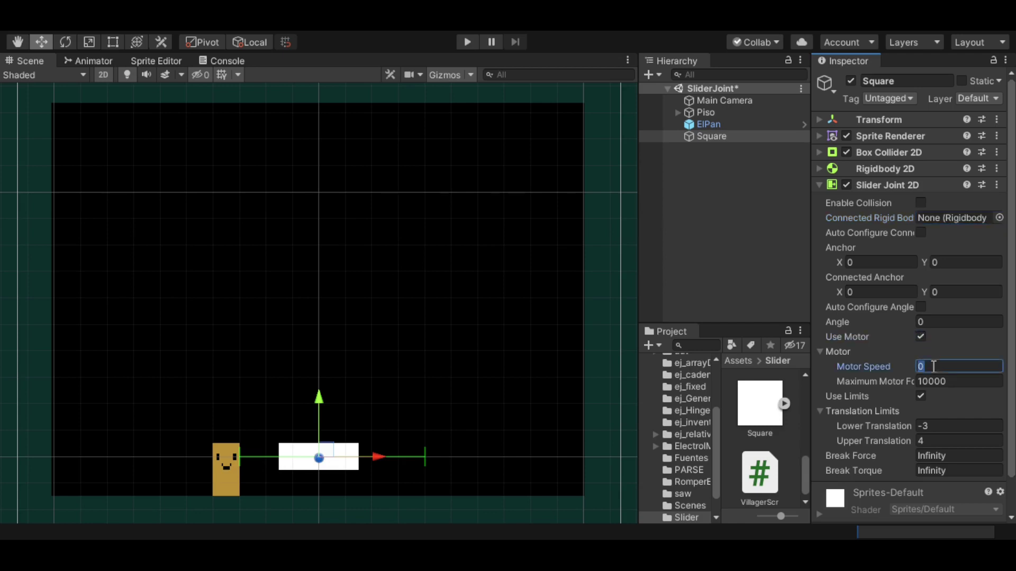
text(3)
- Attach the SliderScr script to the Square and expand its component
click(815, 186)
scroll(805, 465, up, 1)
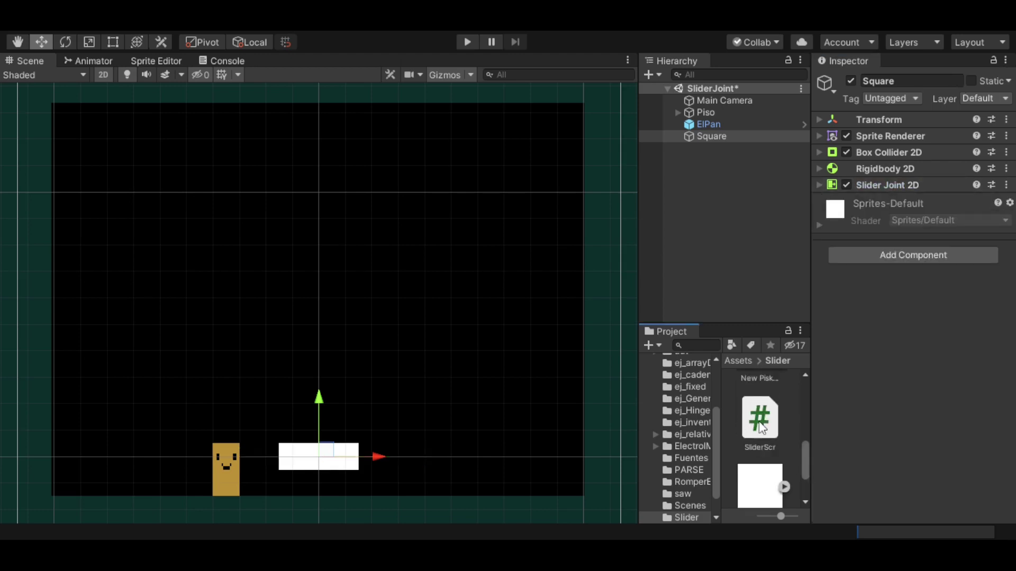
drag(759, 421, 880, 299)
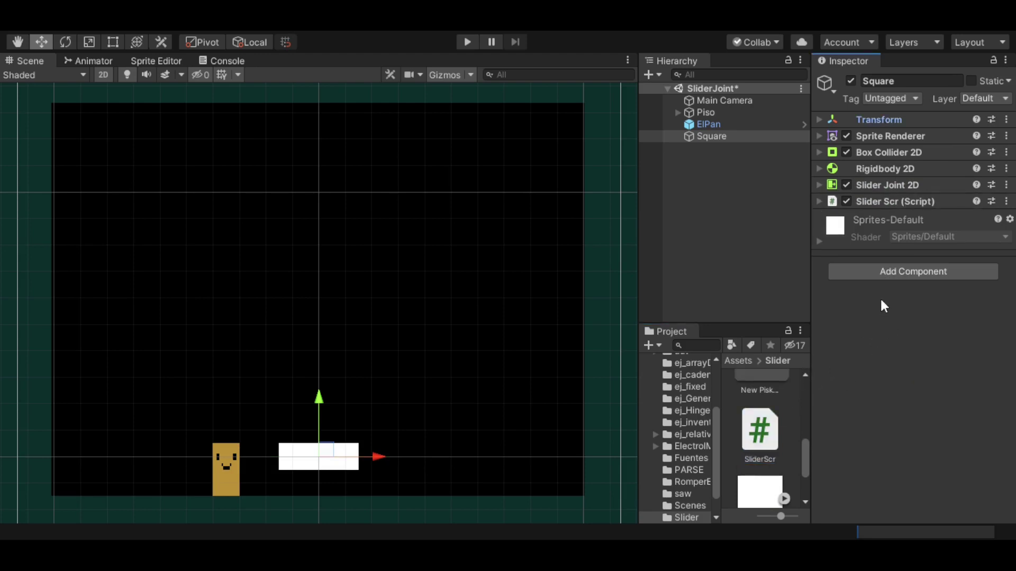
click(889, 200)
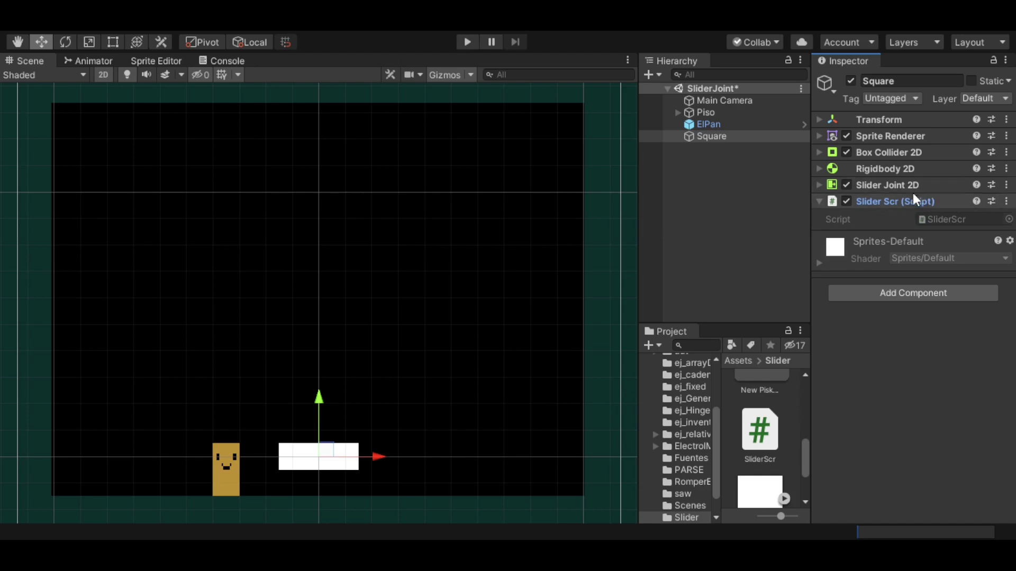
- Play-test the Square with its script attached, showing its Slider Joint 2D settings and changing Motor Speed to 5
click(467, 43)
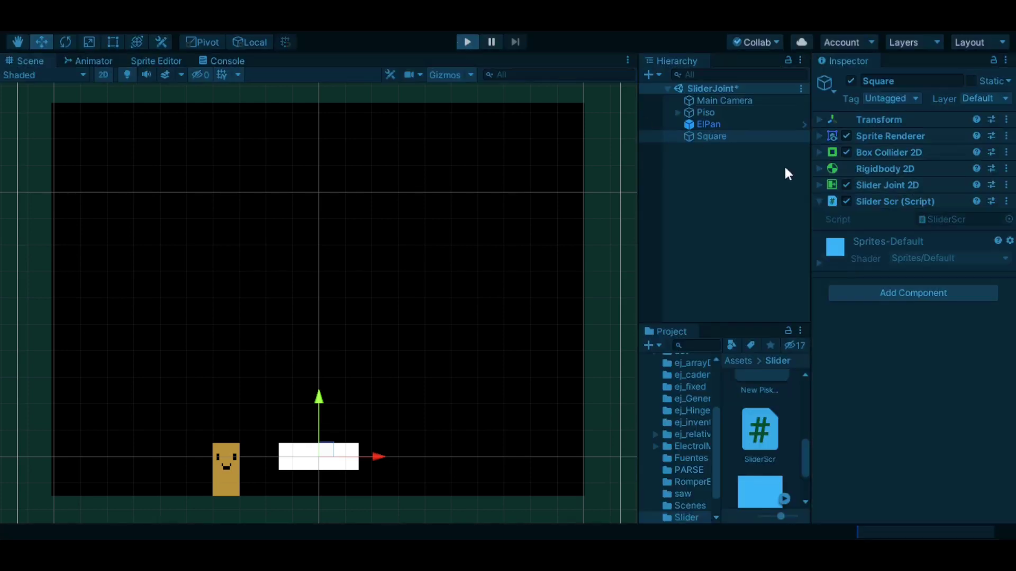
click(897, 189)
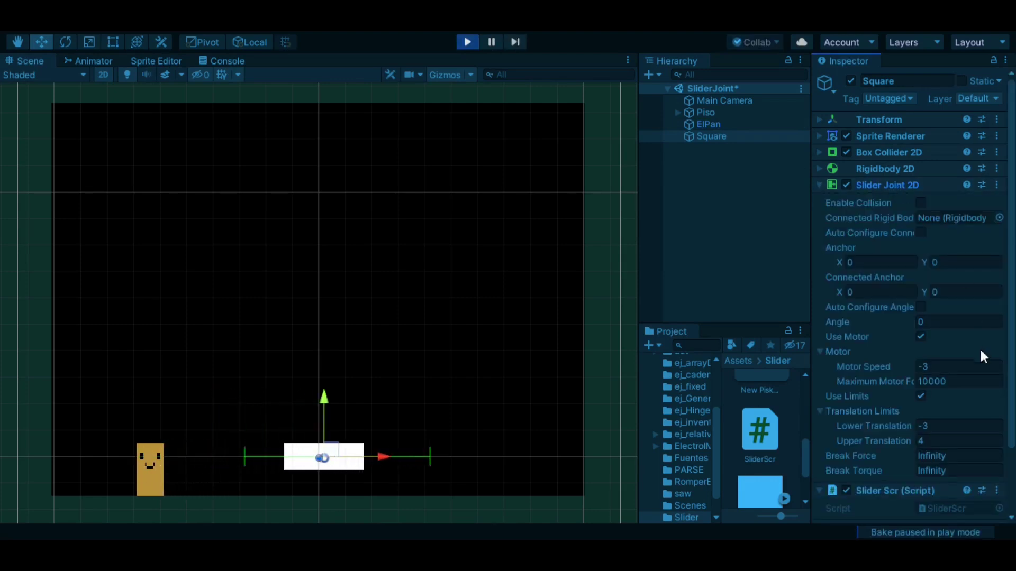
click(955, 366)
text(-3)
key(BackSpace)
key(BackSpace)
text(3)
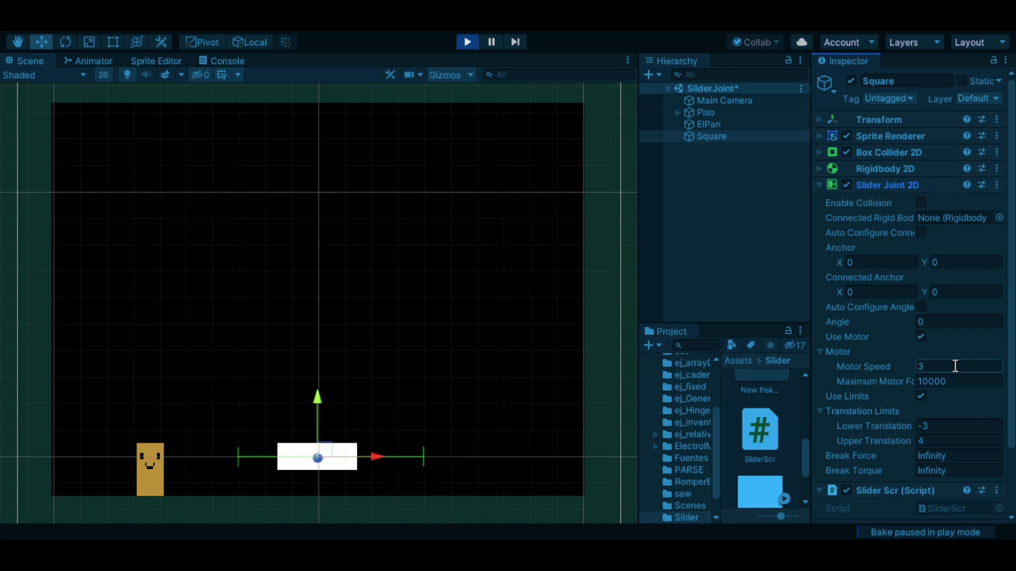
key(BackSpace)
text(-3)
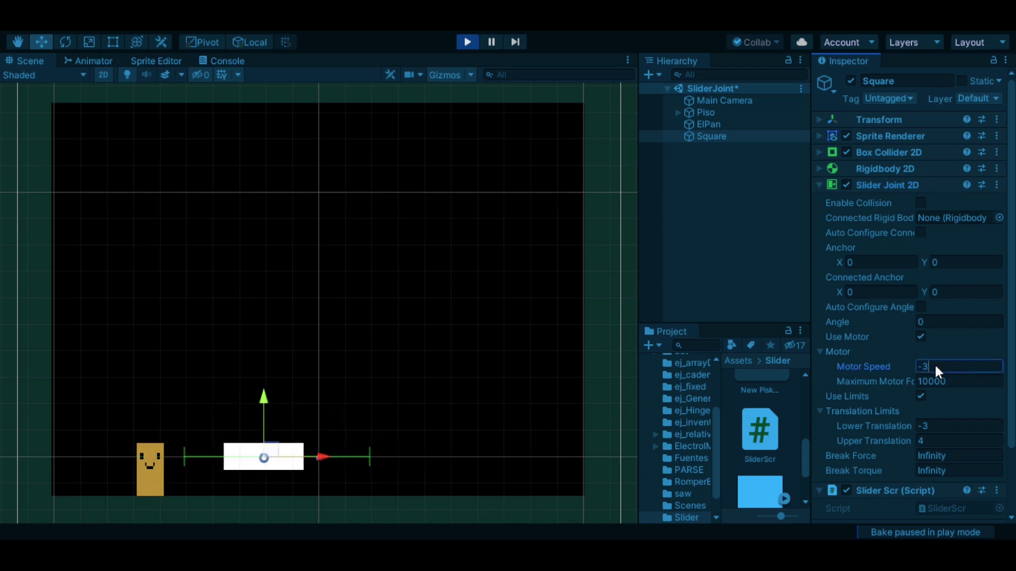
key(Return)
text(5)
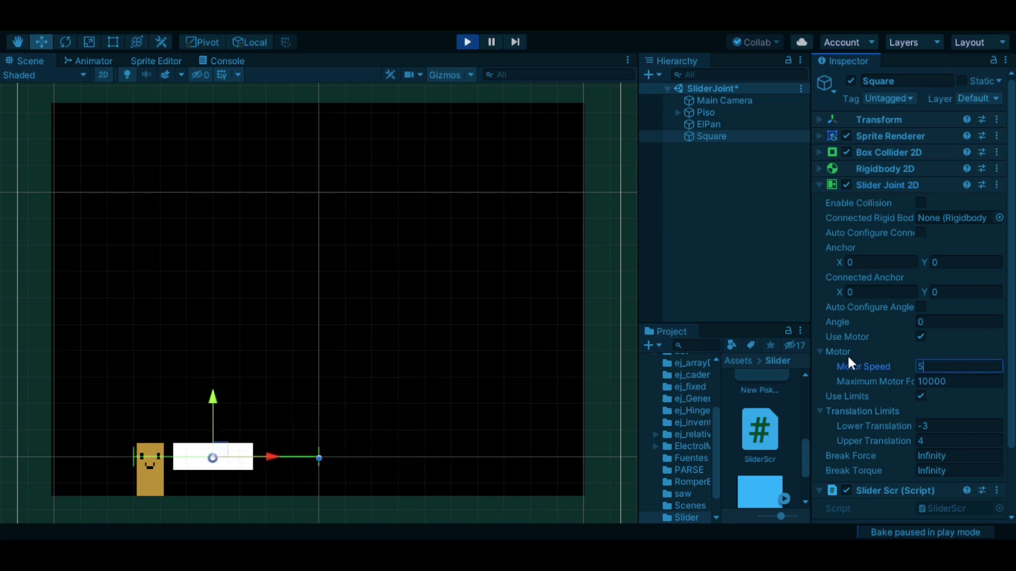